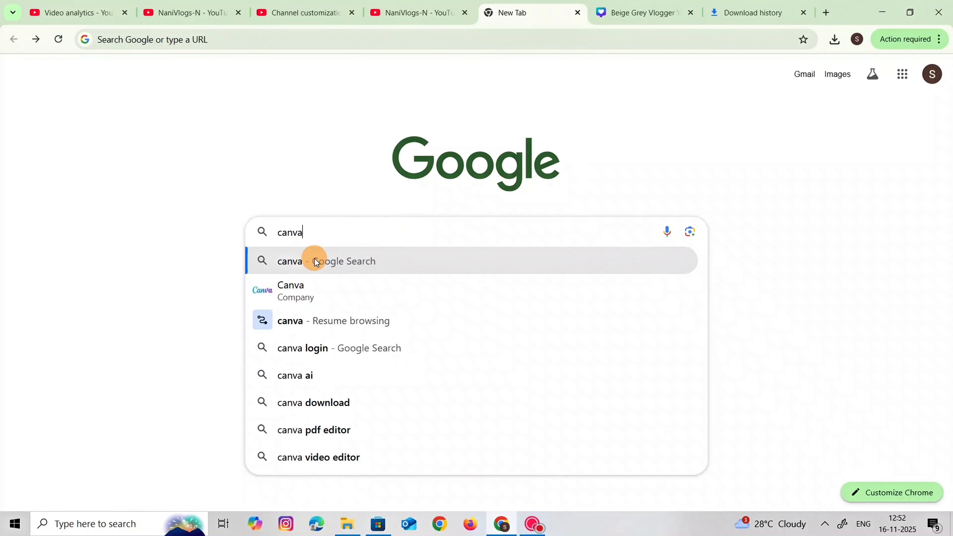
Find the Canva website through a Google search for "canva" and open its Templates page
left_click(314, 285)
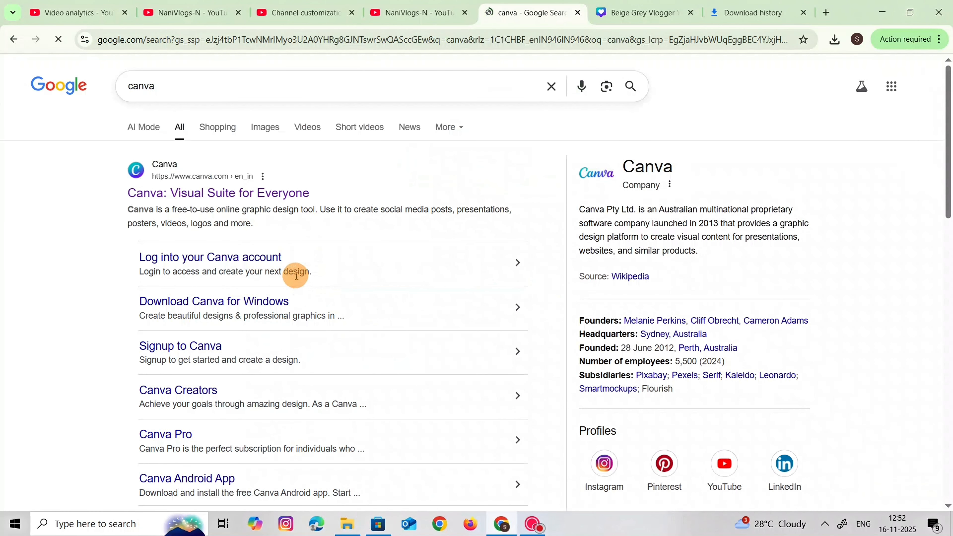
left_click(279, 193)
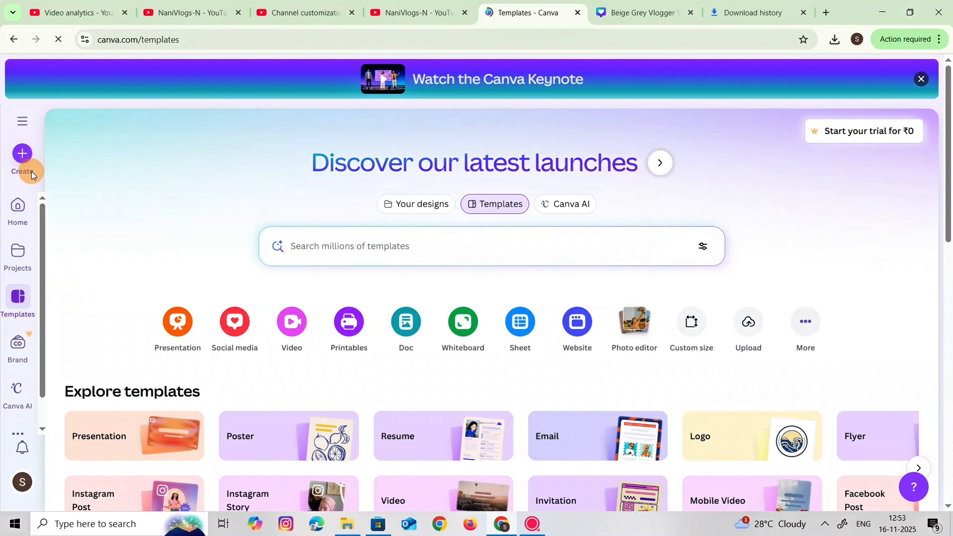
left_click(17, 307)
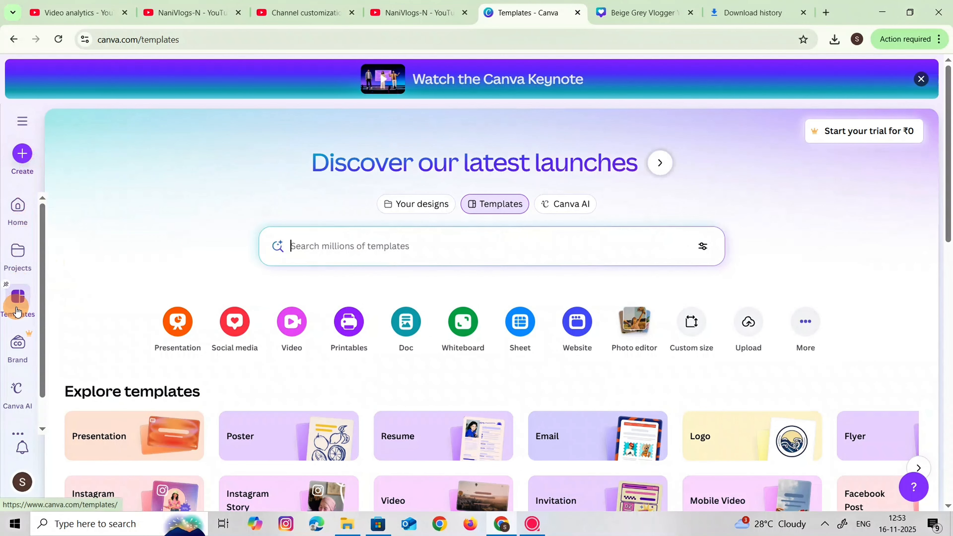
Search the Canva templates for "youtube banner"
left_click(345, 250)
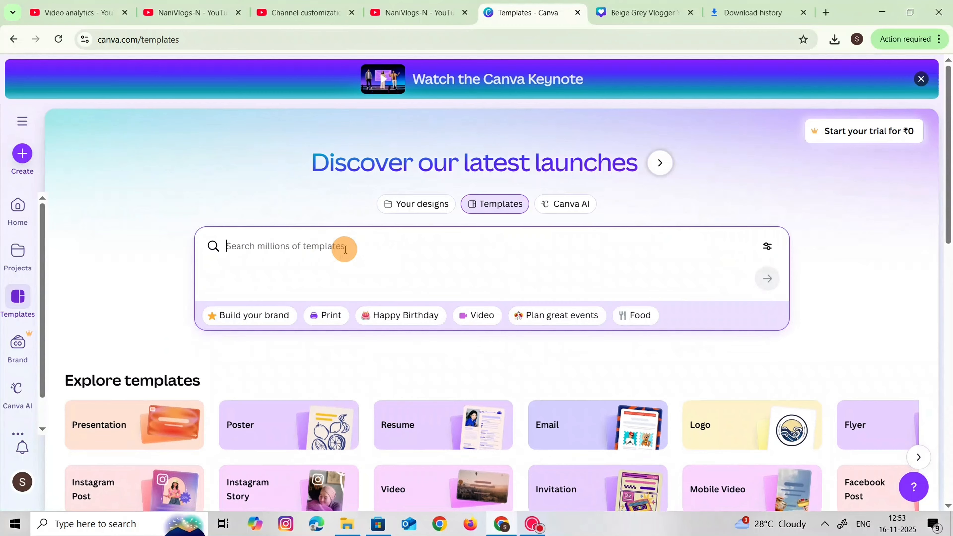
type("you")
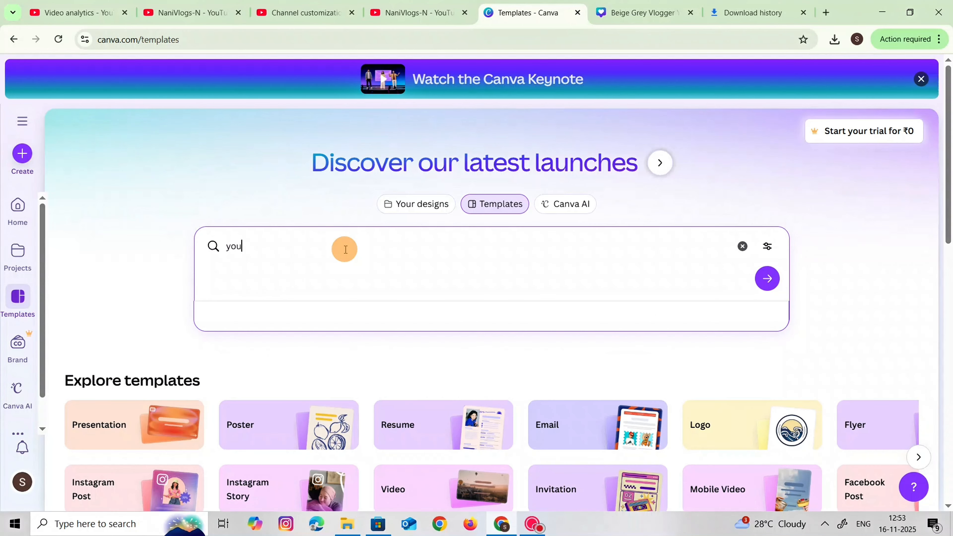
type("tub")
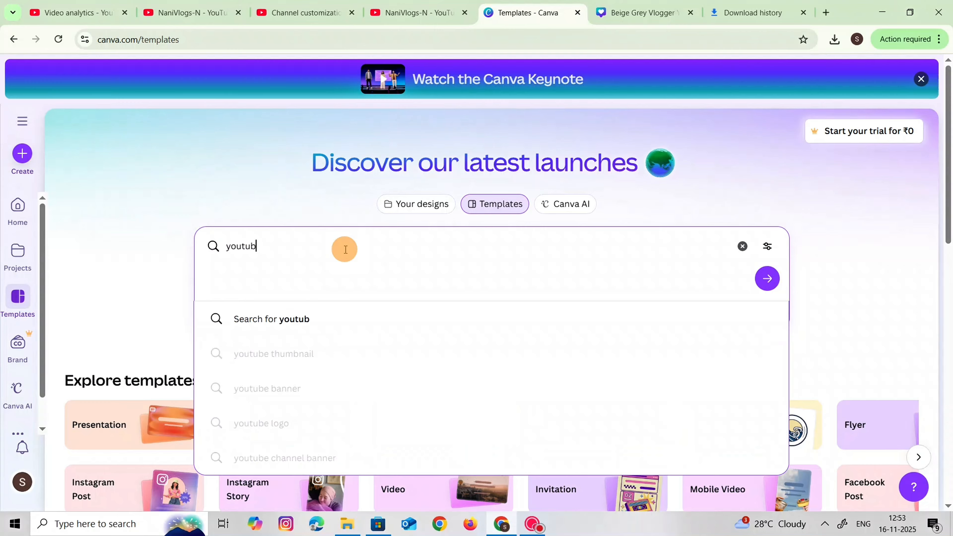
type("e")
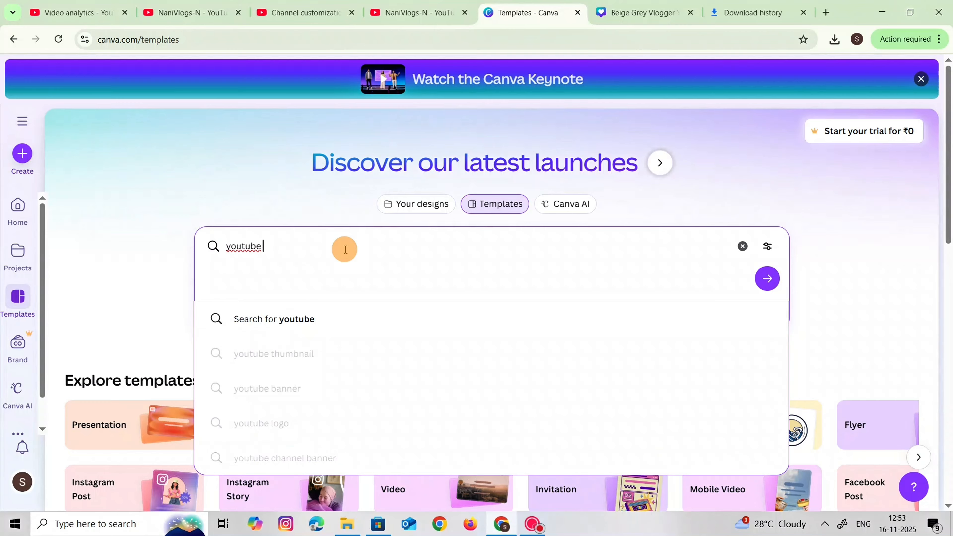
type(" ba")
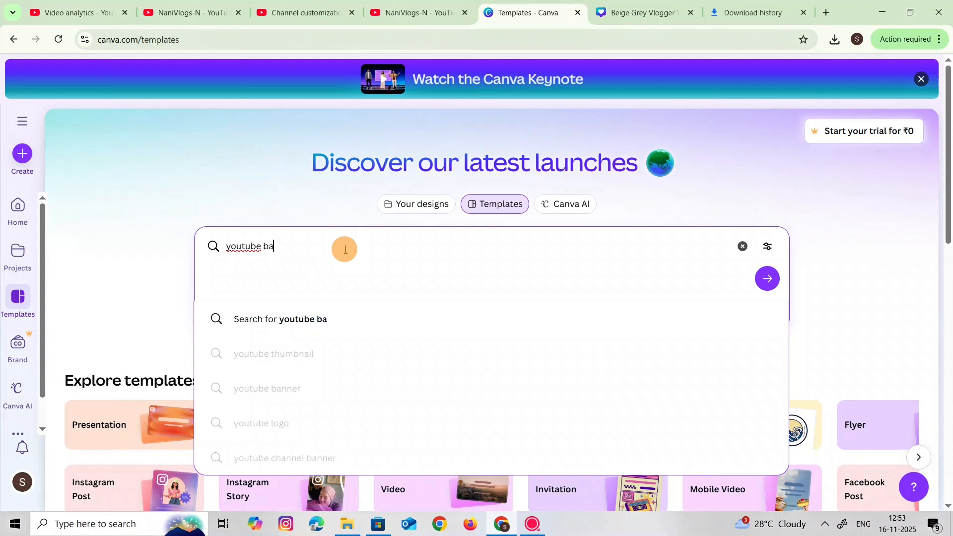
type("nner")
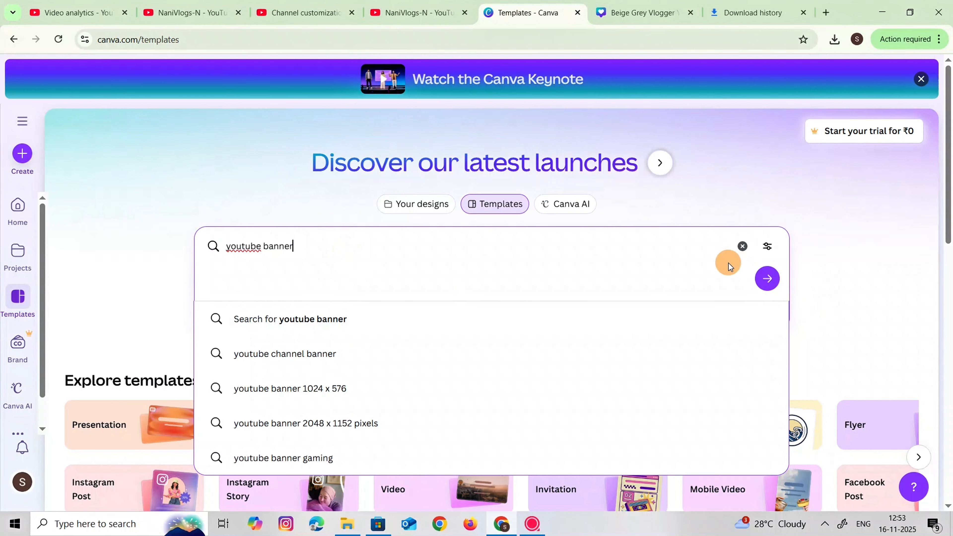
left_click(767, 289)
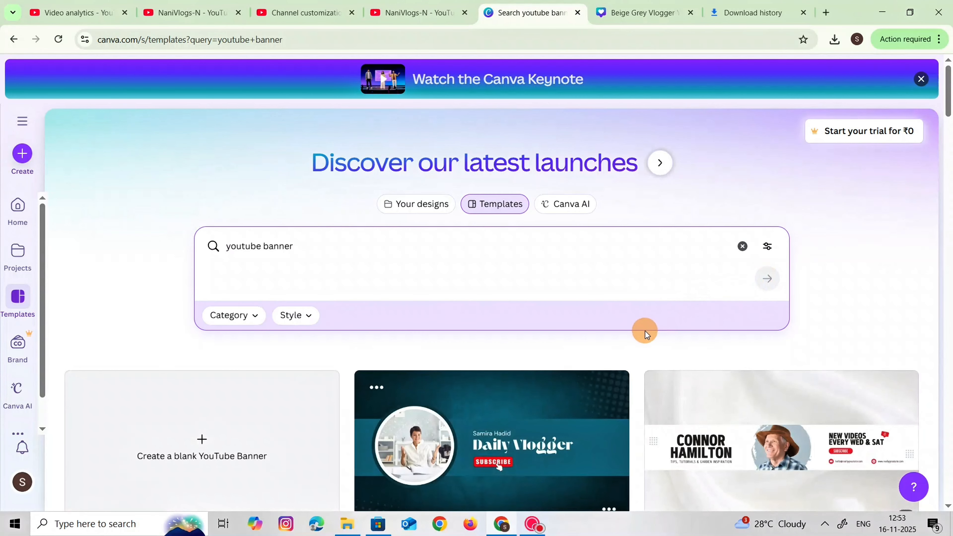
Browse the YouTube banner templates in the search results and compare their designs
scroll(644, 330, "down", 3)
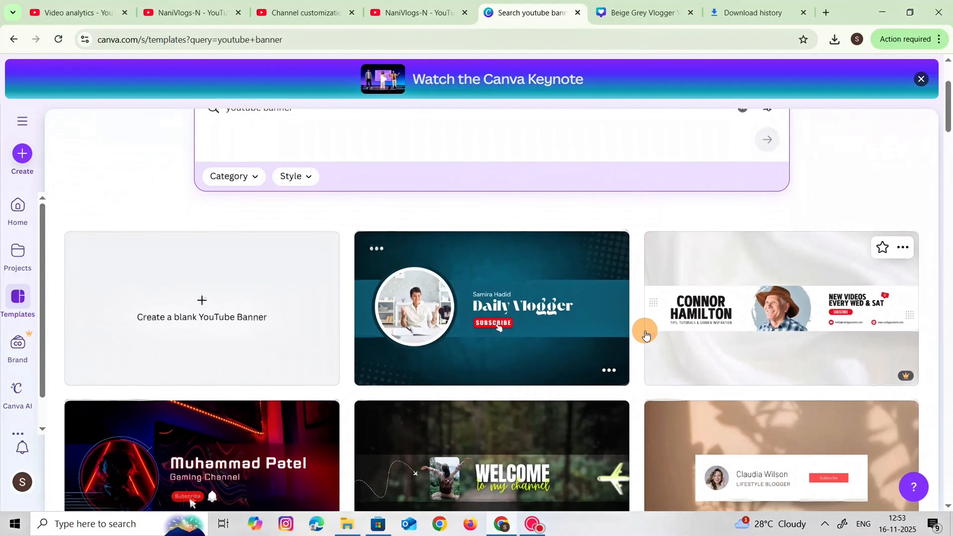
scroll(644, 334, "down", 2)
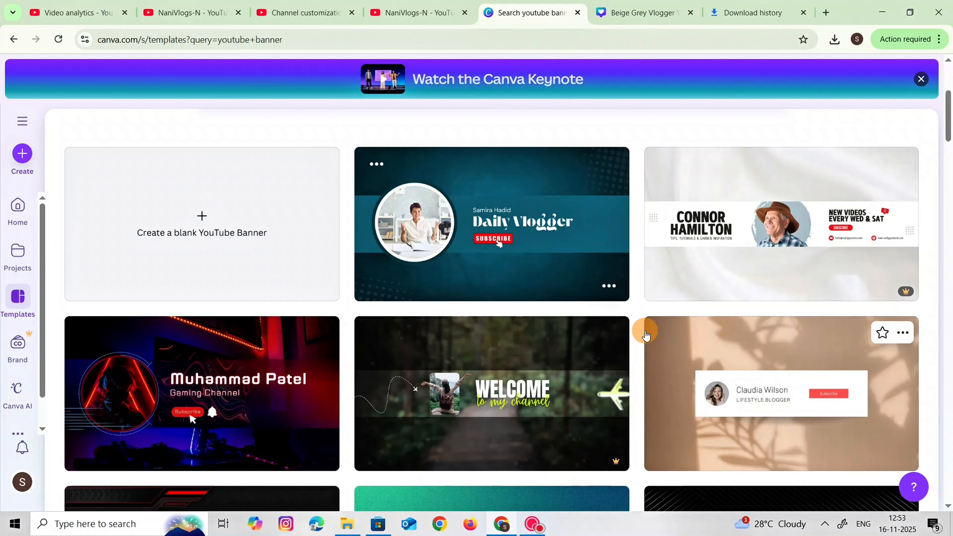
scroll(645, 336, "down", 2)
scroll(645, 334, "down", 3)
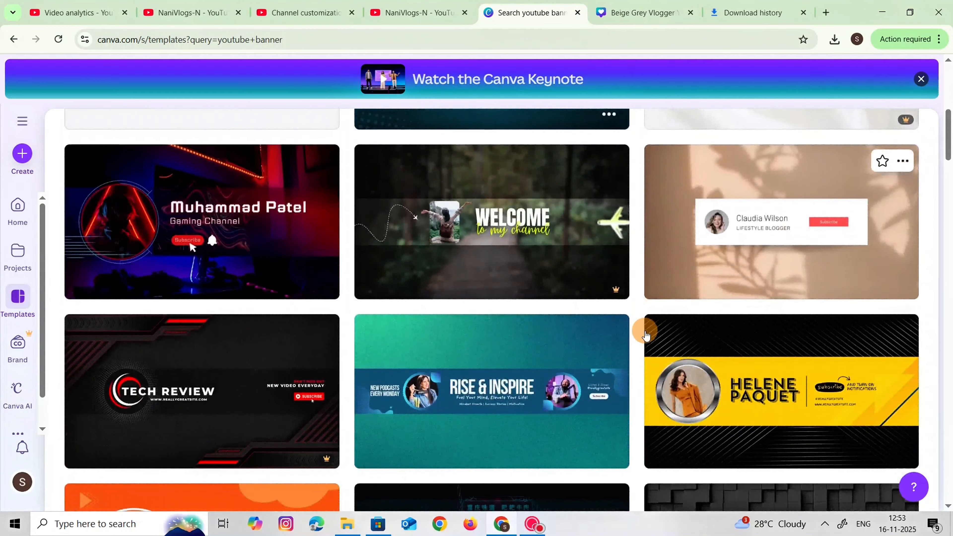
scroll(645, 334, "down", 3)
scroll(645, 335, "down", 8)
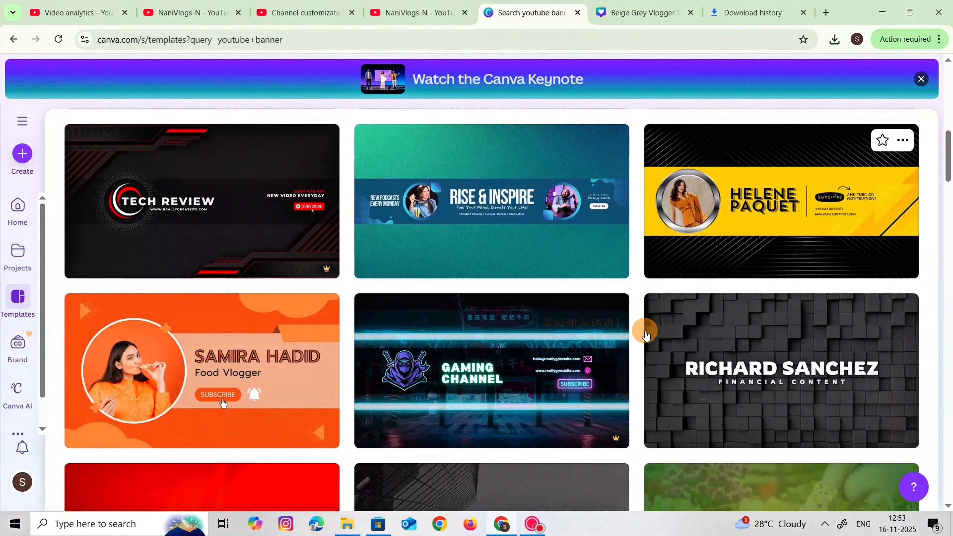
scroll(645, 335, "down", 5)
scroll(645, 334, "down", 3)
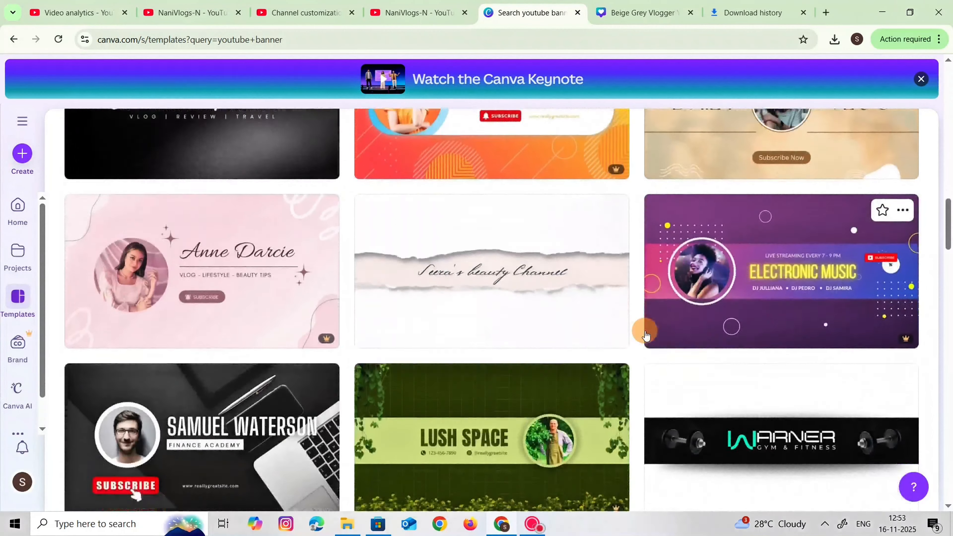
scroll(645, 334, "down", 10)
scroll(645, 334, "down", 9)
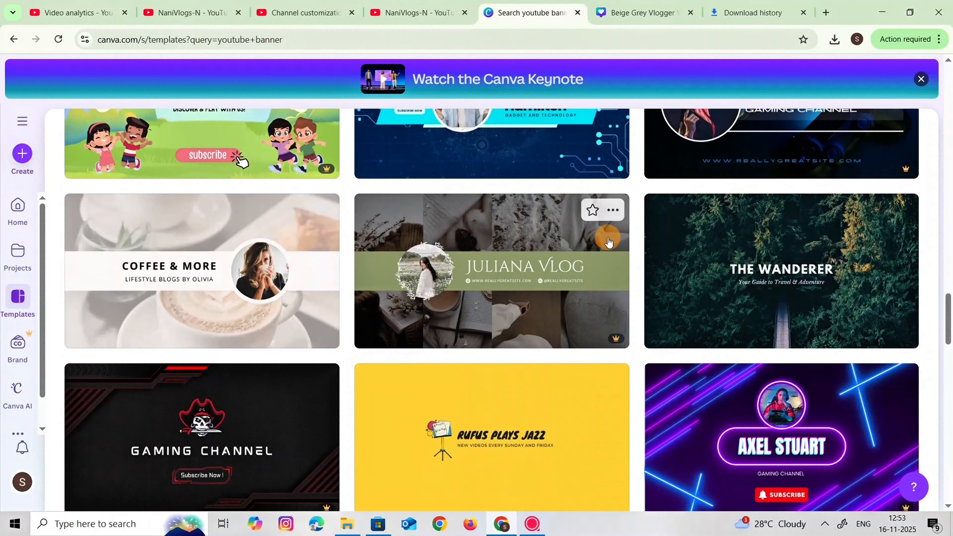
scroll(603, 235, "down", 5)
scroll(604, 237, "down", 12)
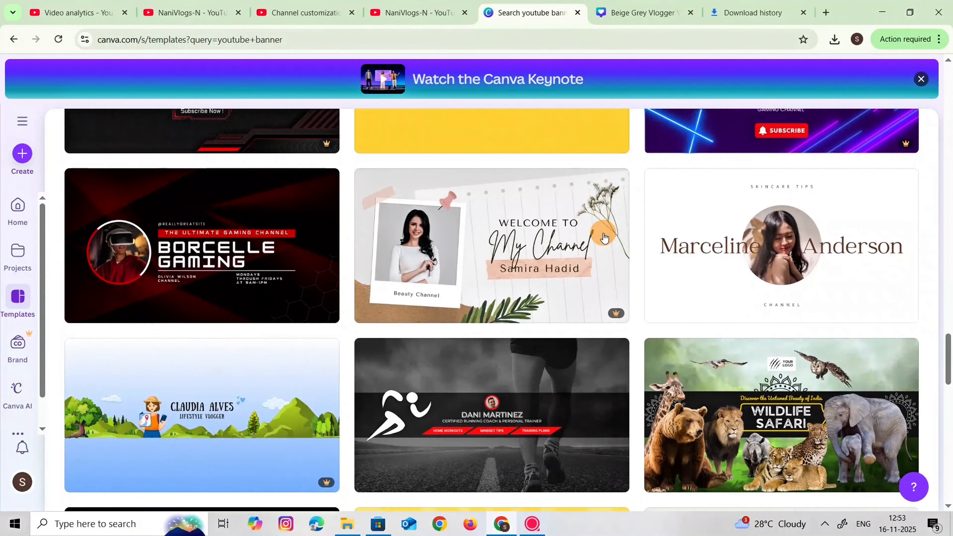
scroll(604, 237, "down", 15)
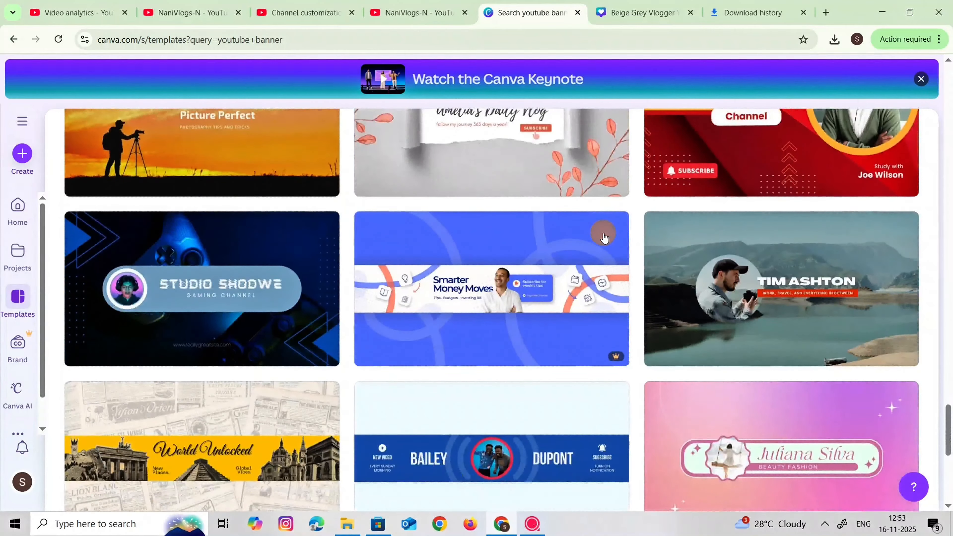
scroll(604, 237, "down", 4)
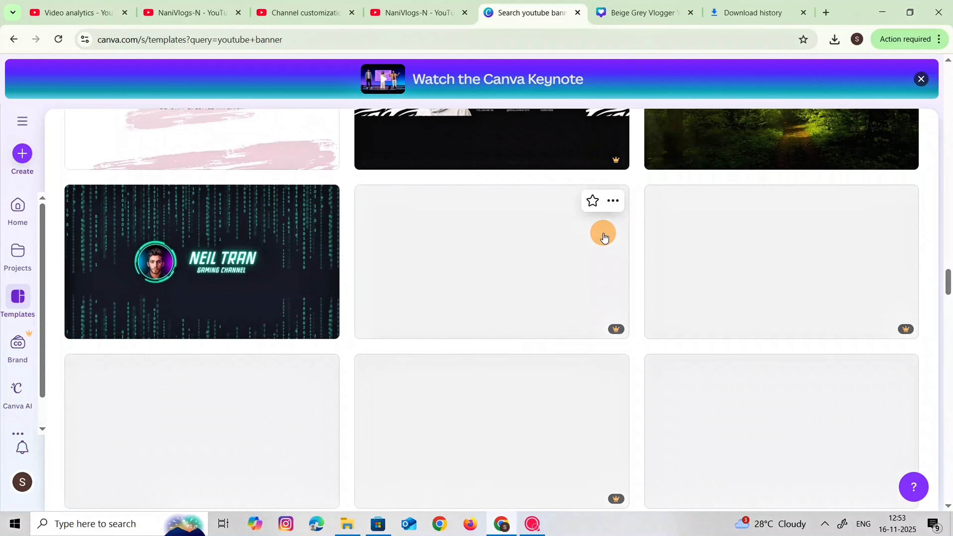
scroll(604, 237, "down", 2)
scroll(604, 237, "down", 10)
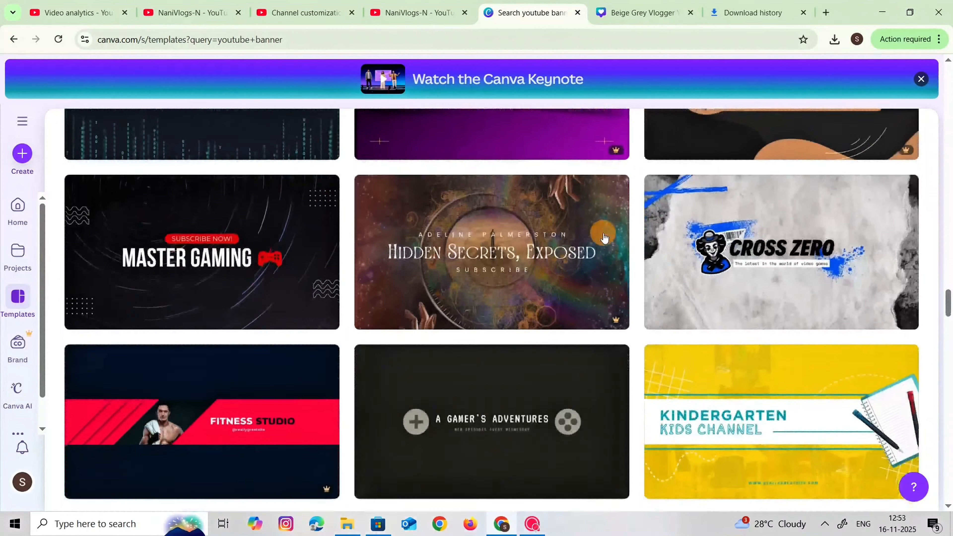
scroll(604, 237, "down", 9)
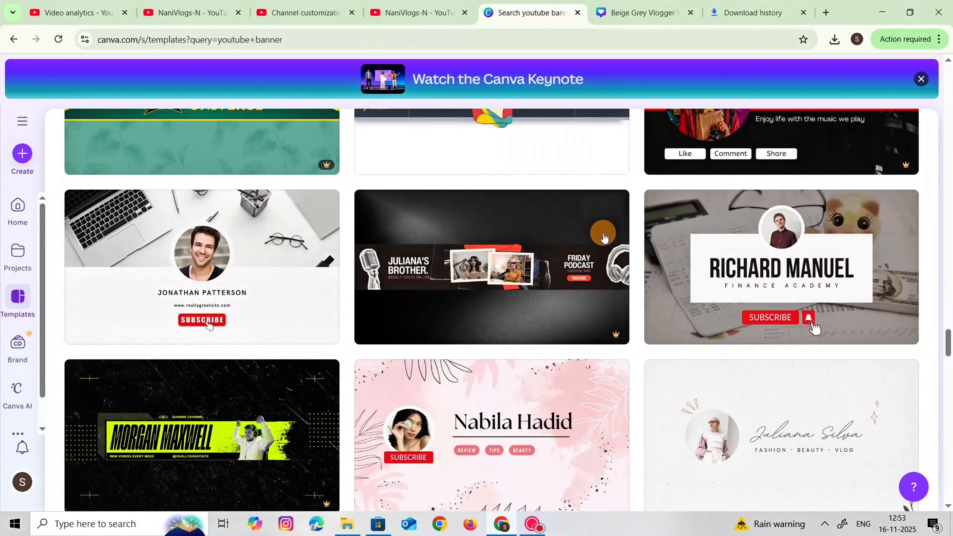
mouse_move(604, 237)
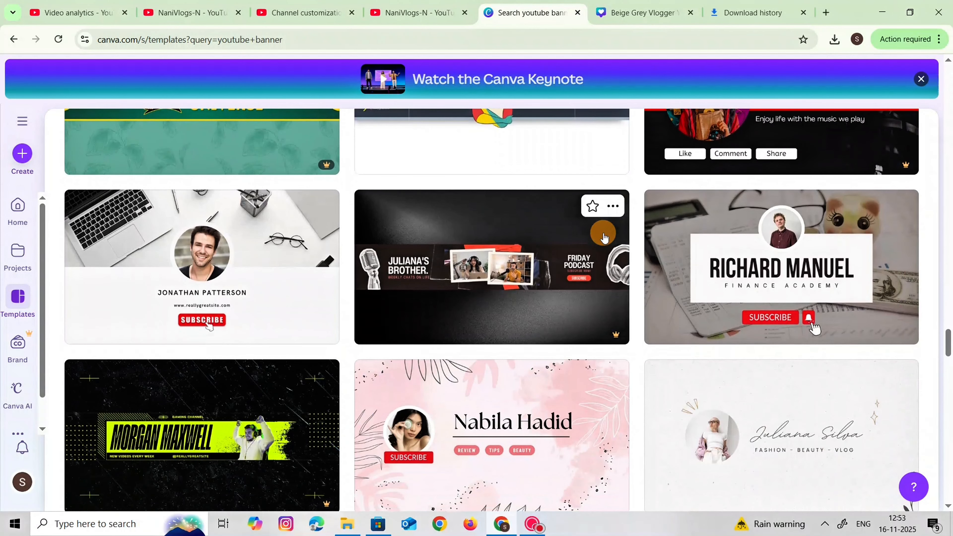
Choose the "Beige Grey Vlogger YouTube Banner" template and open it for customising
scroll(603, 237, "down", 2)
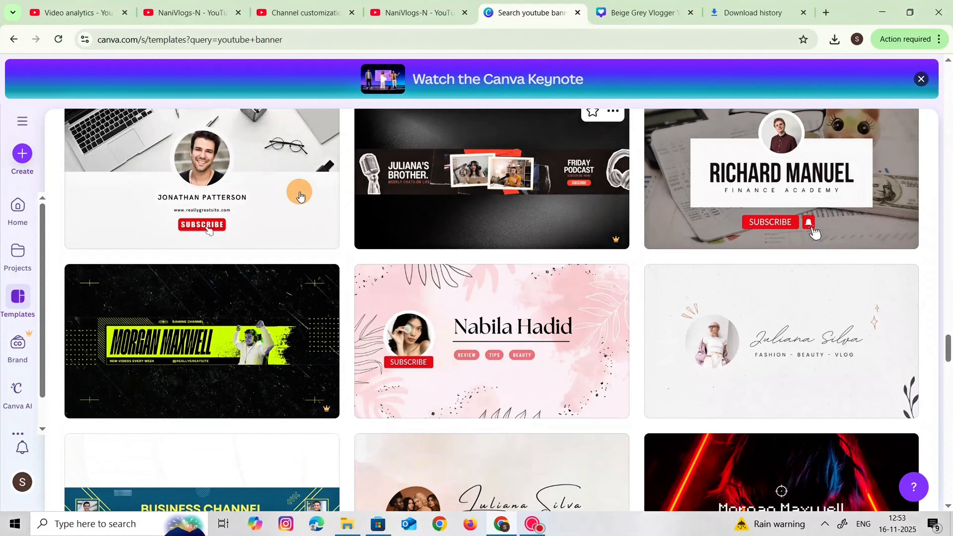
left_click(299, 195)
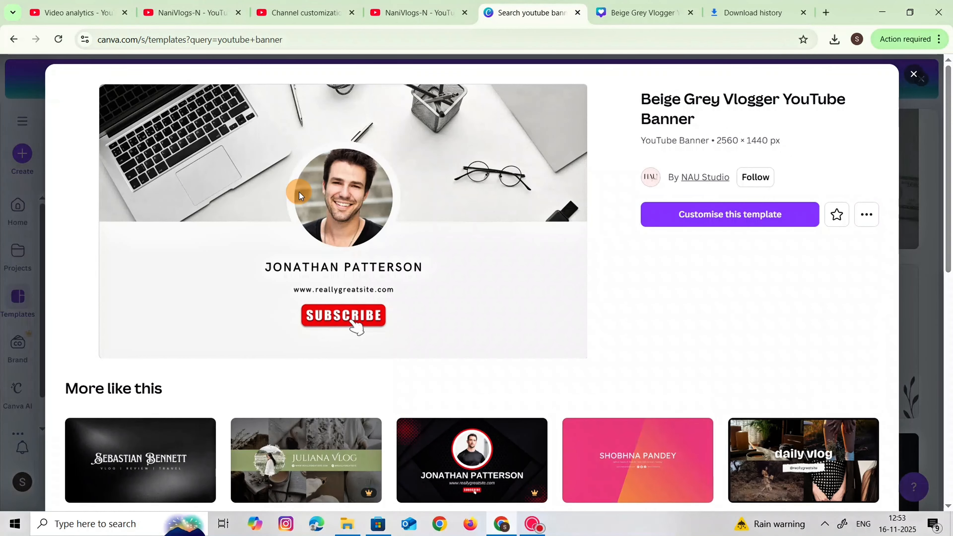
left_click(695, 221)
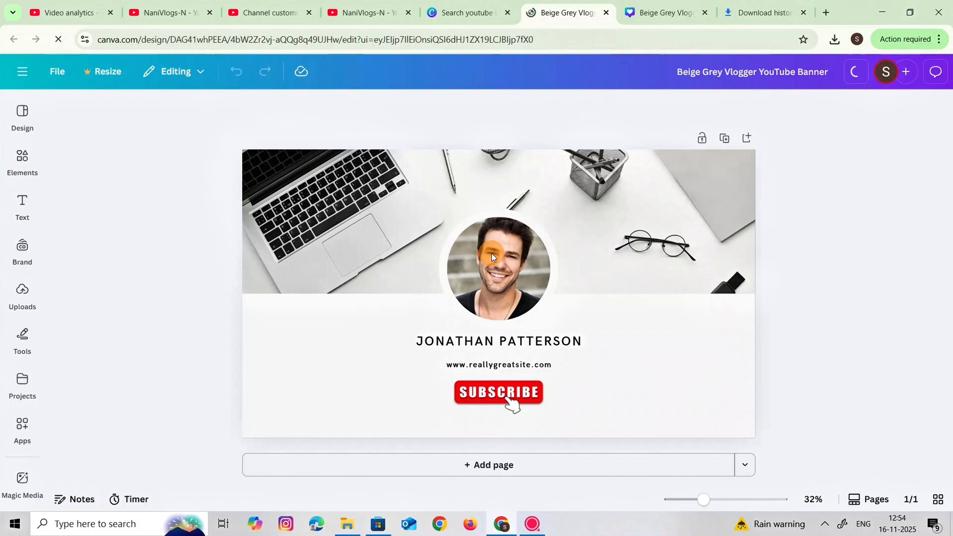
Upload the photo "WhatsApp Image 2025-11-16 at 12.05.48_bfa7286d" from the computer to the design's uploads
left_click(494, 253)
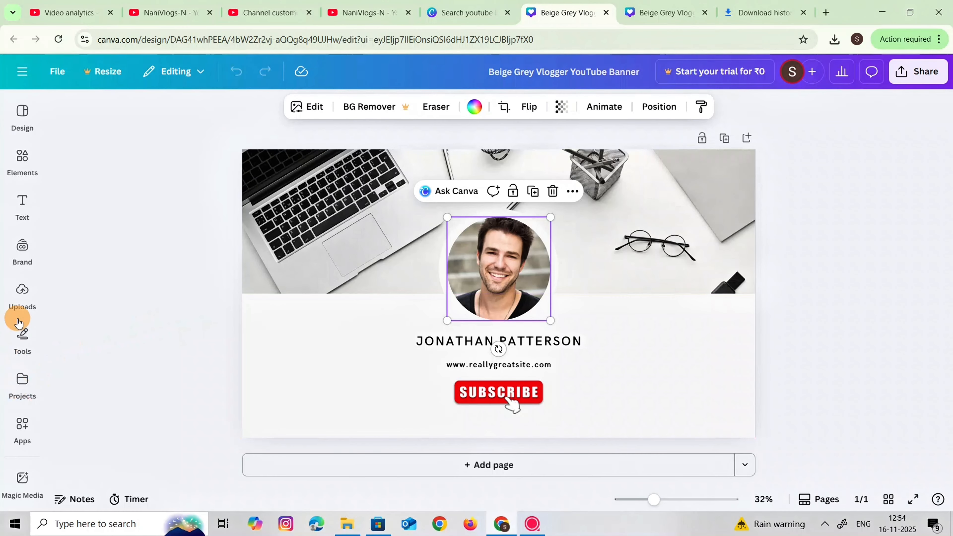
left_click(23, 294)
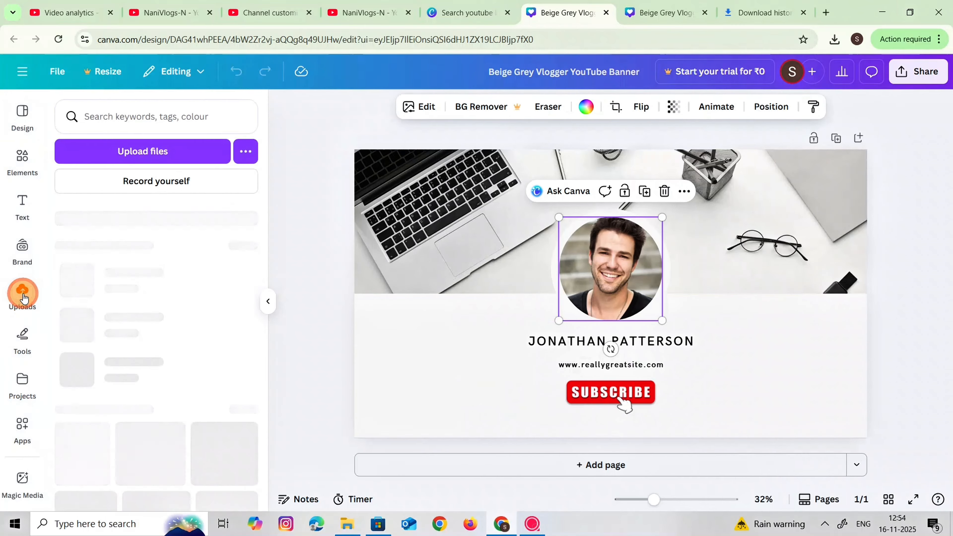
left_click(108, 161)
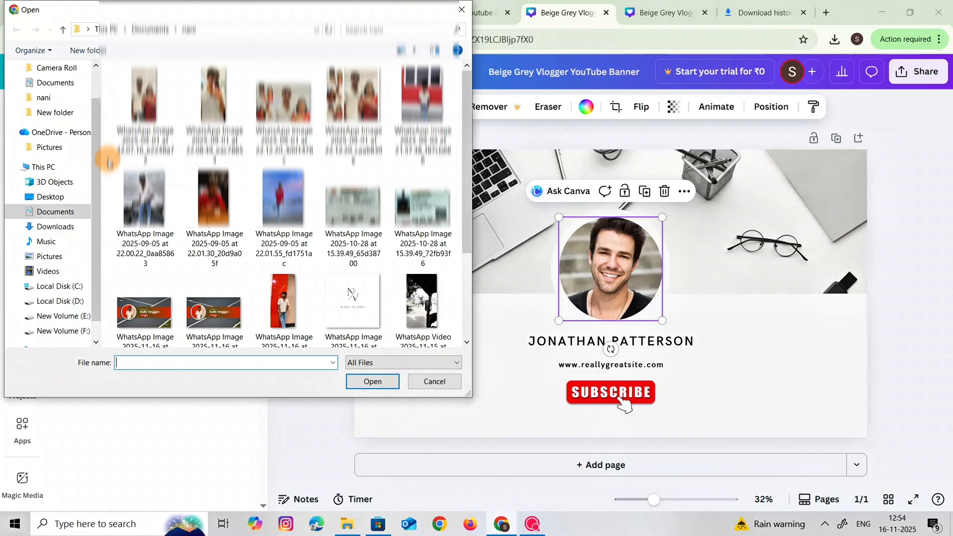
scroll(244, 262, "down", 1)
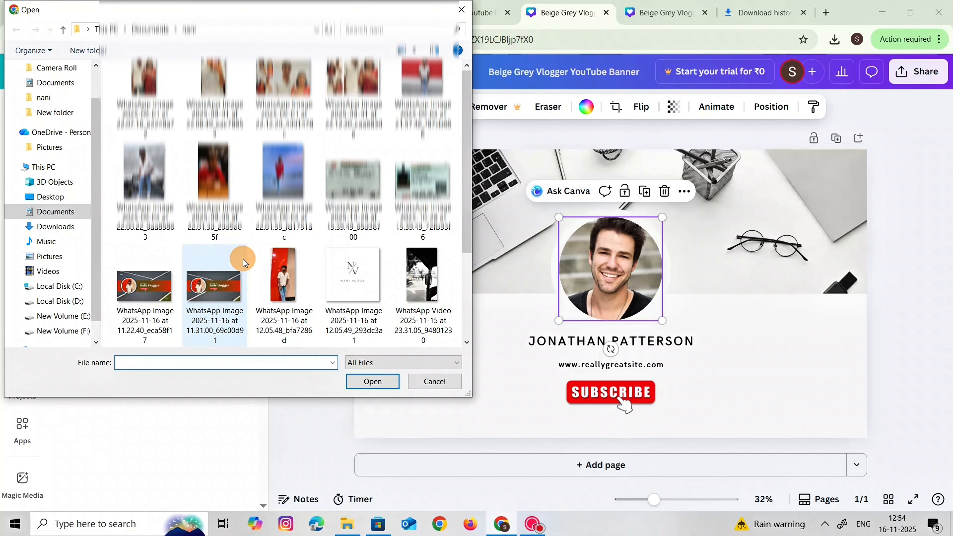
left_click(262, 263)
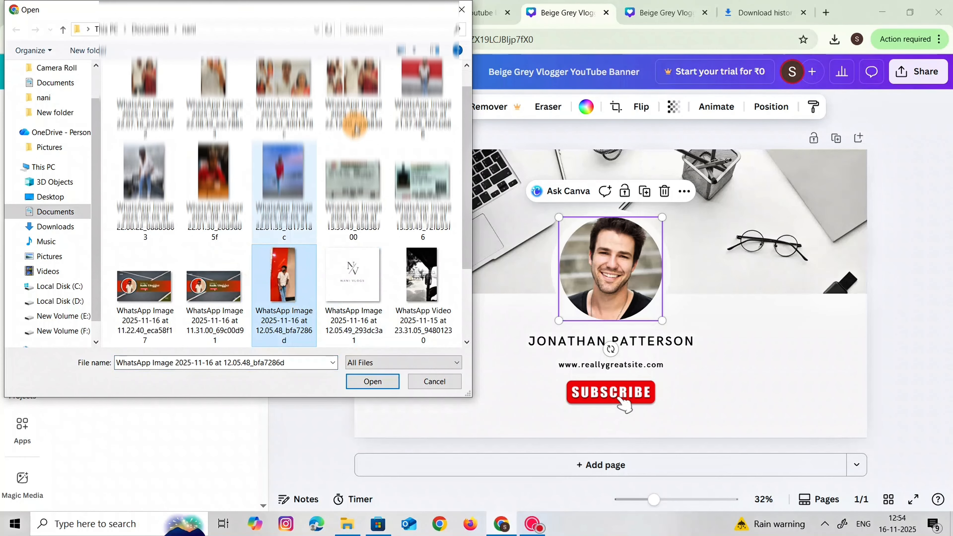
left_click(355, 382)
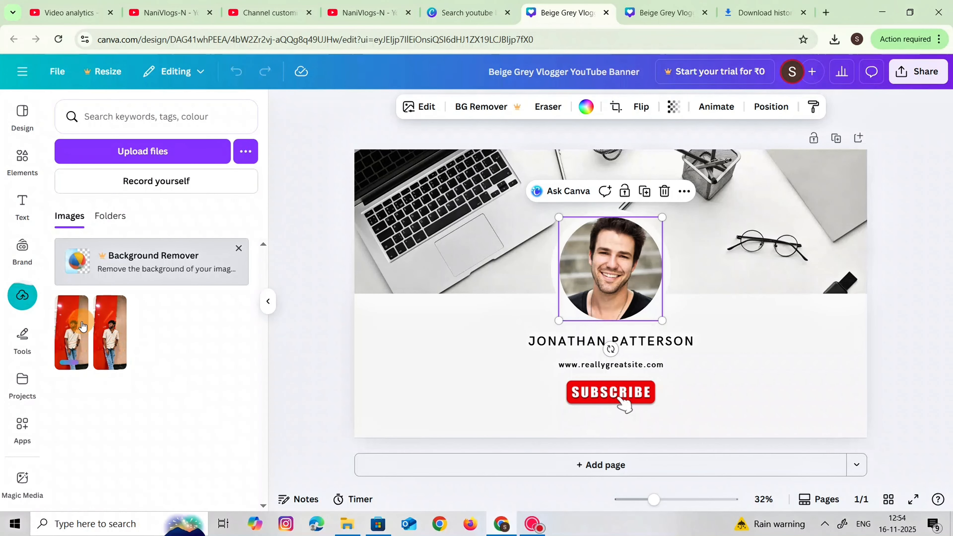
Replace the portrait in the banner's circular frame with the uploaded photo of the man against the red wall
mouse_move(83, 325)
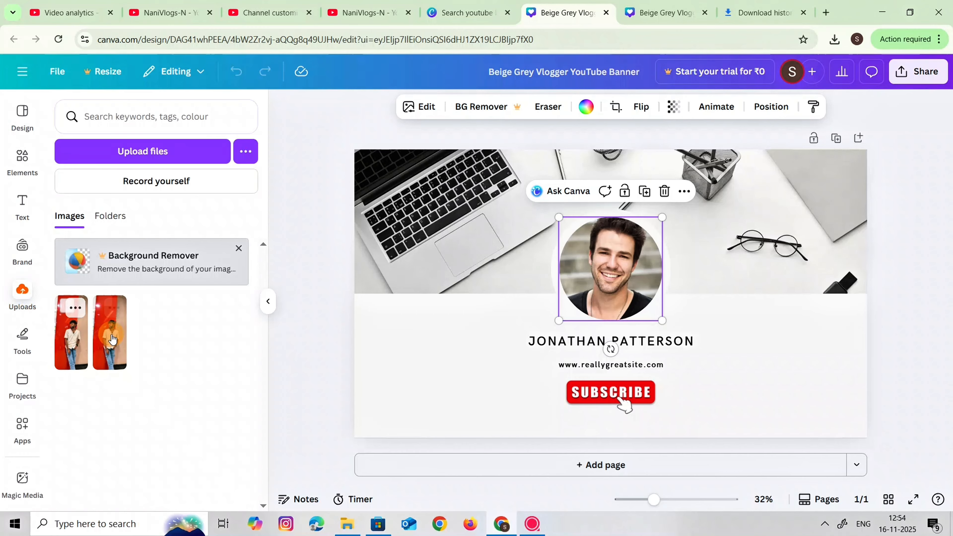
mouse_move(112, 339)
left_click_drag(117, 339, 577, 248)
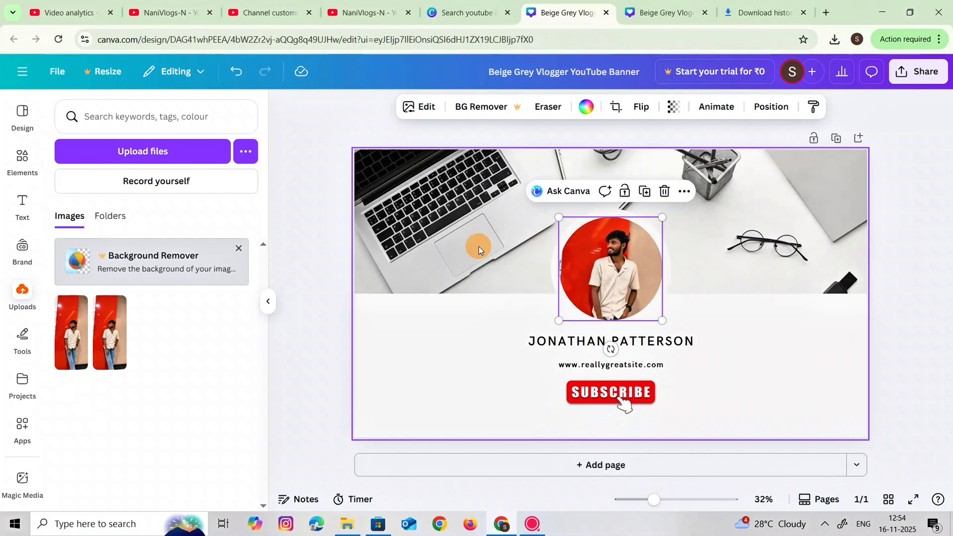
Replace the placeholder name below the circular photo with "NANI VLOGS-N"
left_click(532, 339)
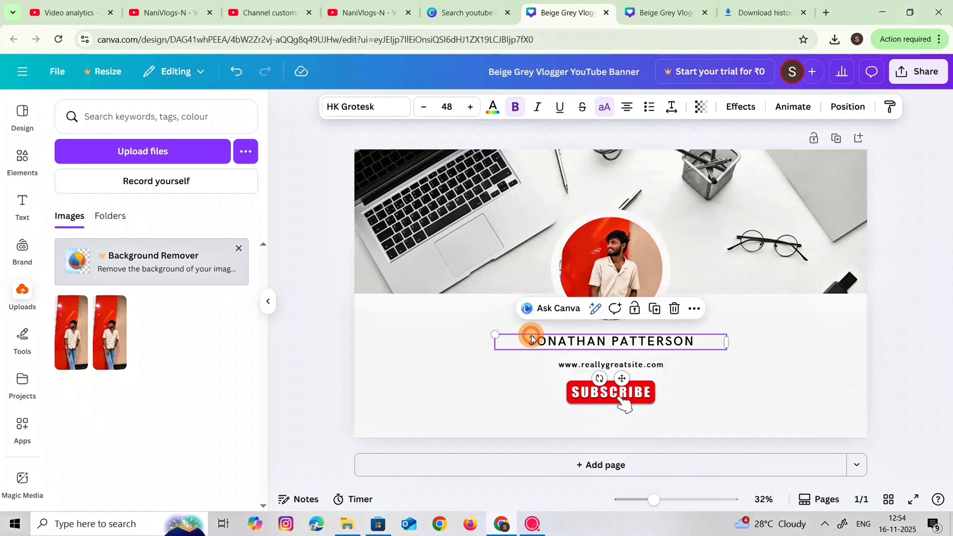
left_click(561, 342)
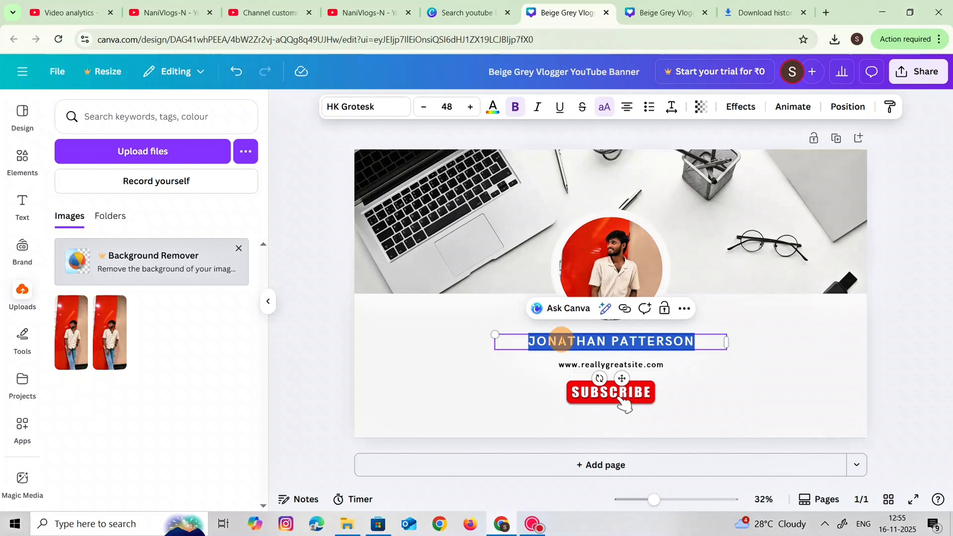
type("NANI V")
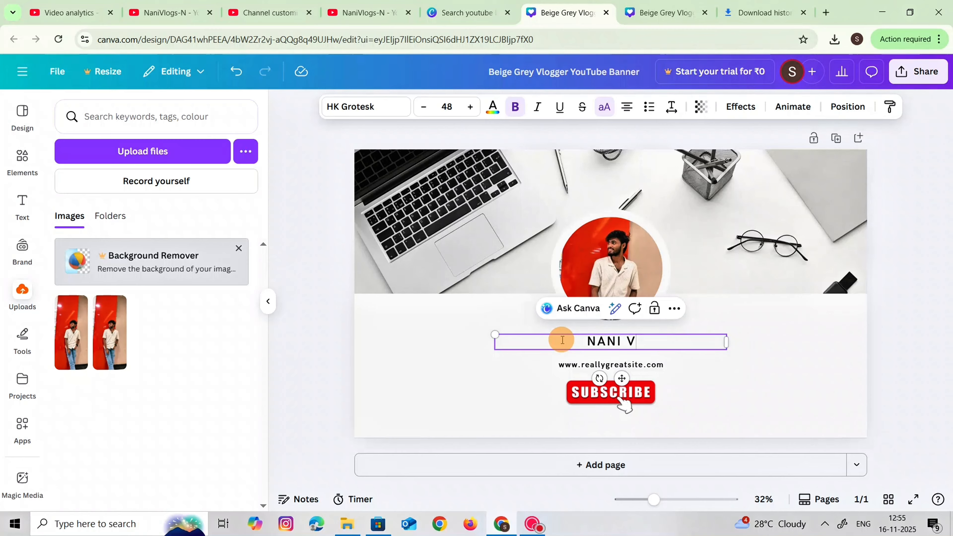
type("LOGS")
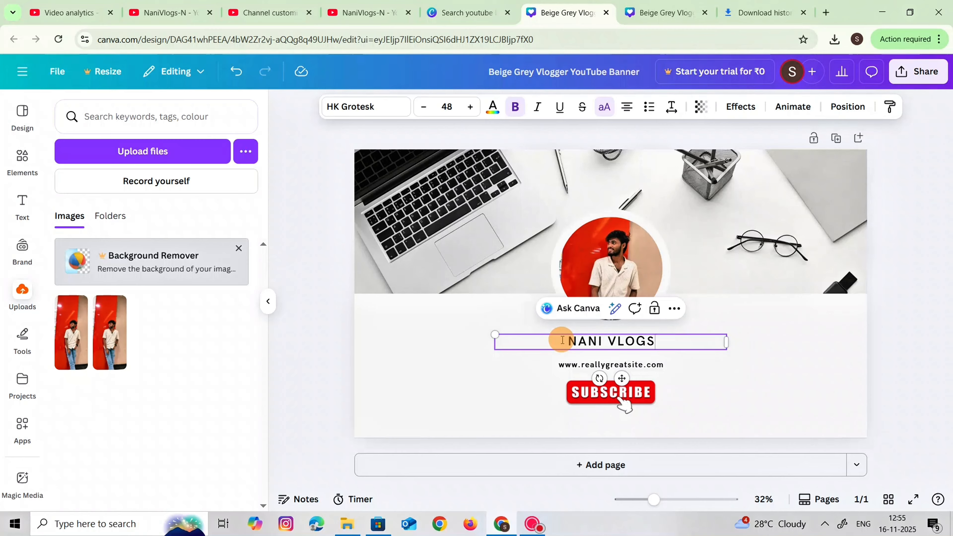
type("-")
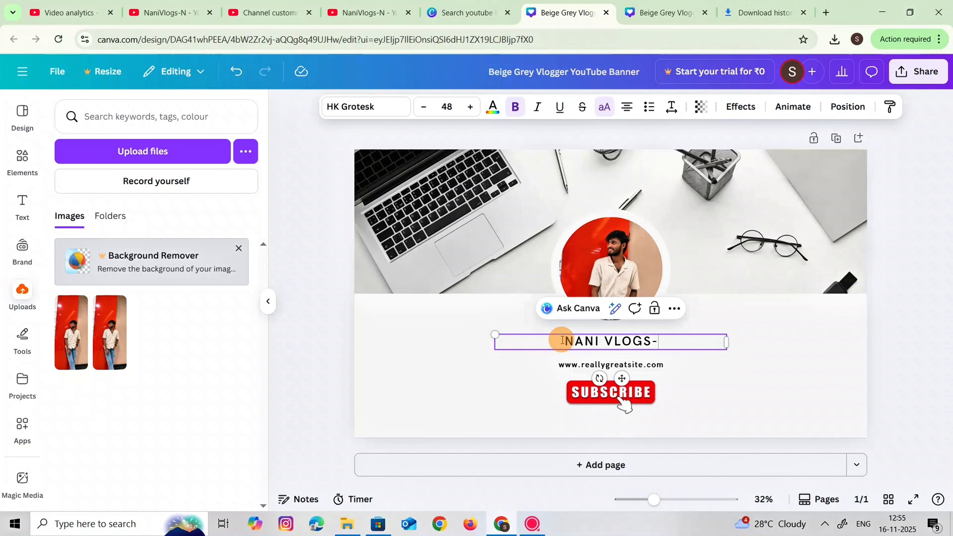
type("N")
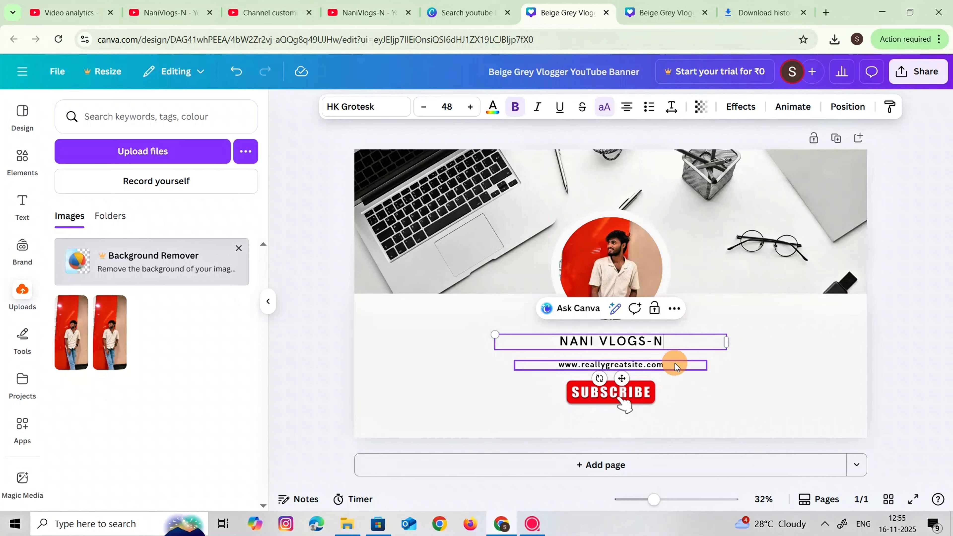
left_click(439, 371)
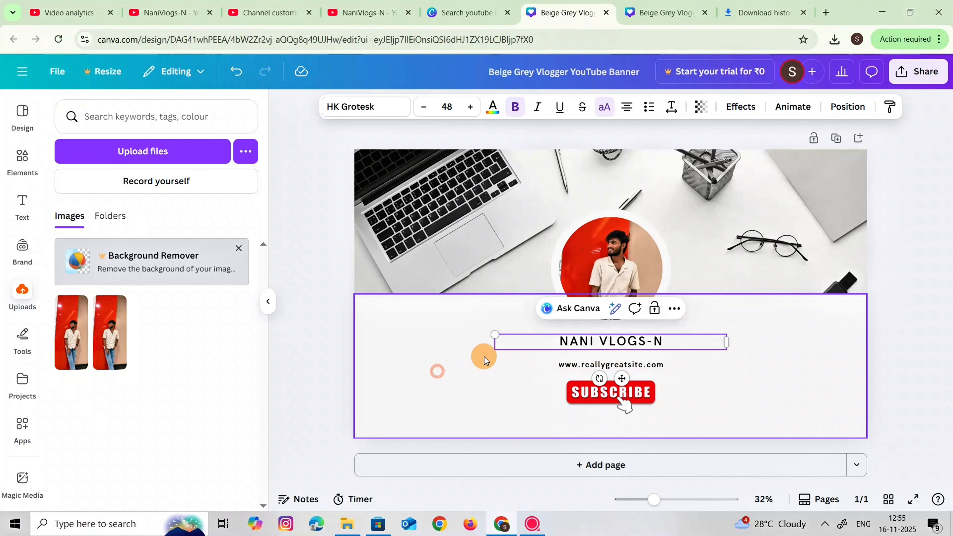
double_click(581, 360)
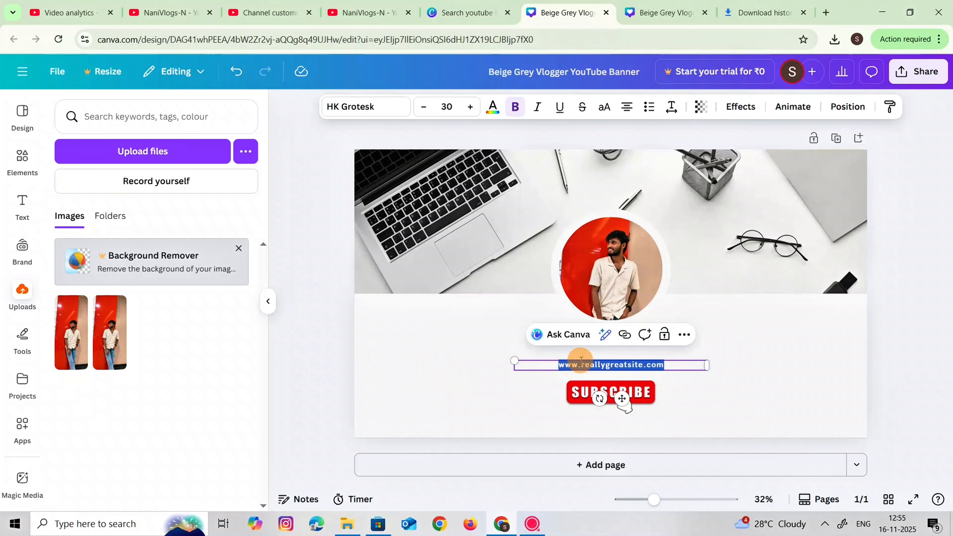
type("www.youtube.com/@NaniVlog-N")
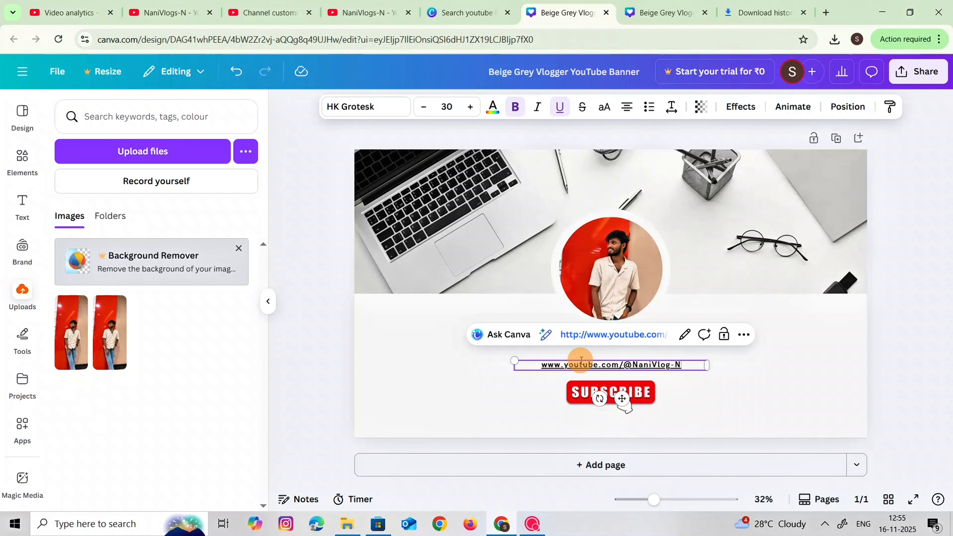
left_click(470, 297)
Generate Magic Background suggestions for the banner's laptop desk background image
left_click(477, 252)
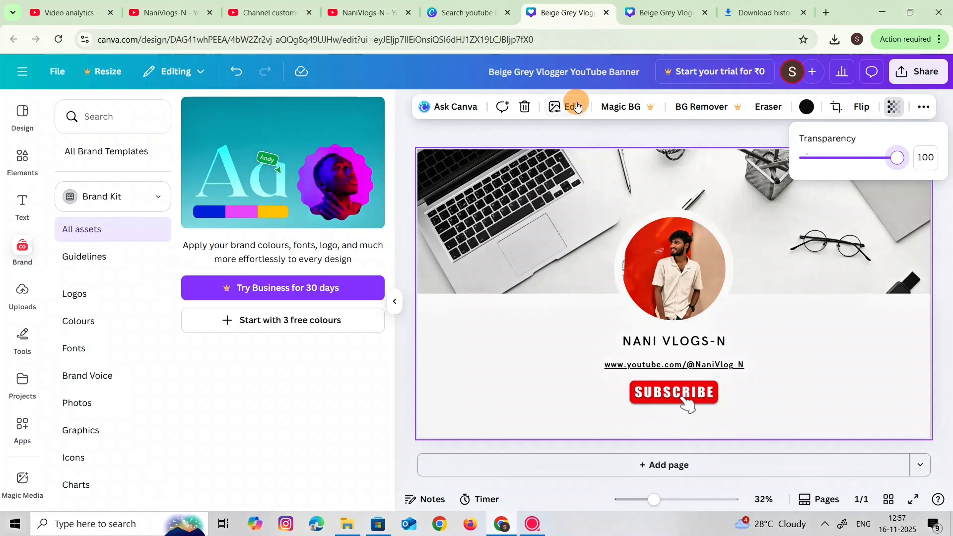
left_click(576, 106)
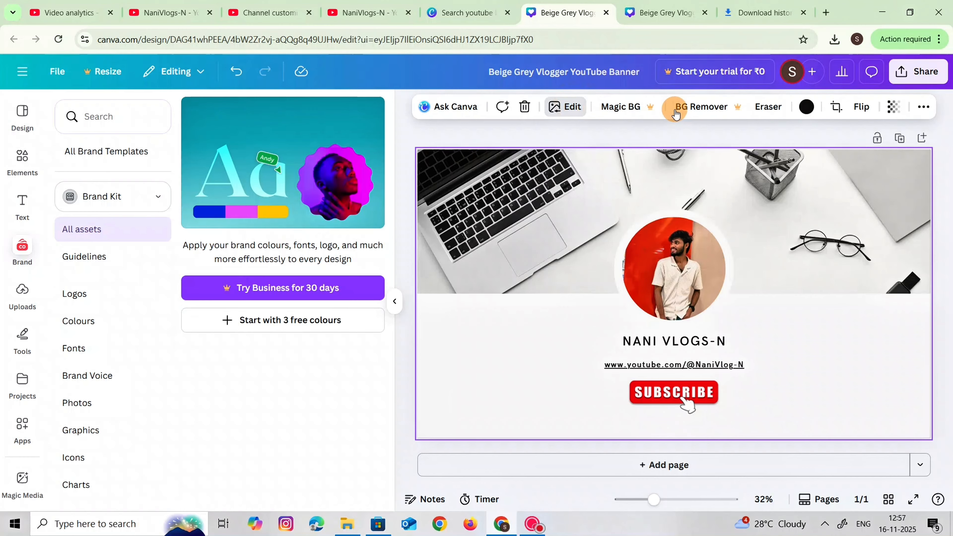
left_click(572, 106)
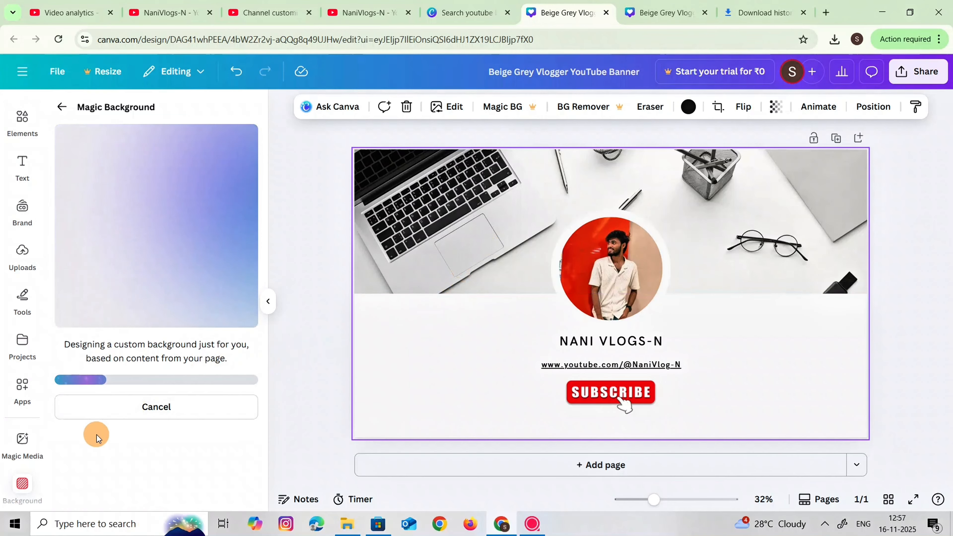
left_click(22, 486)
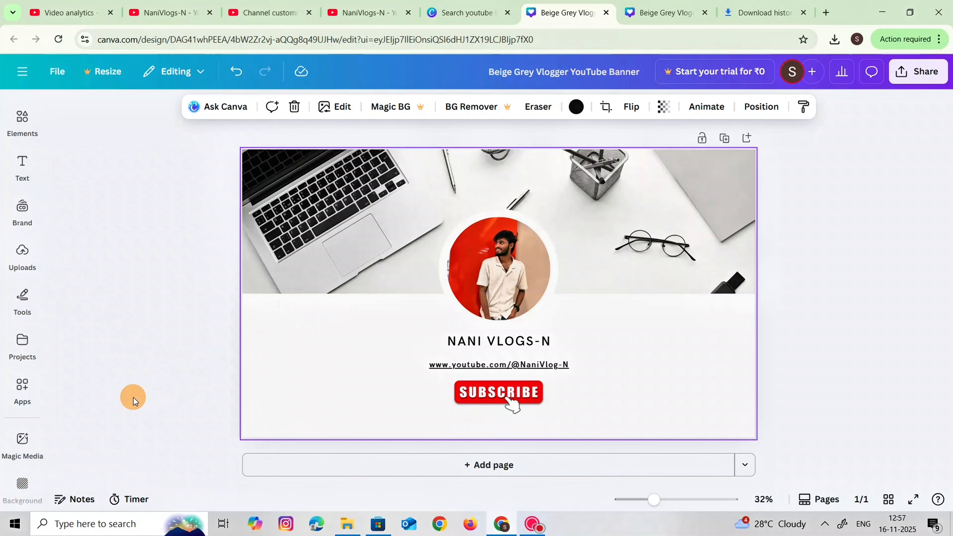
mouse_move(25, 493)
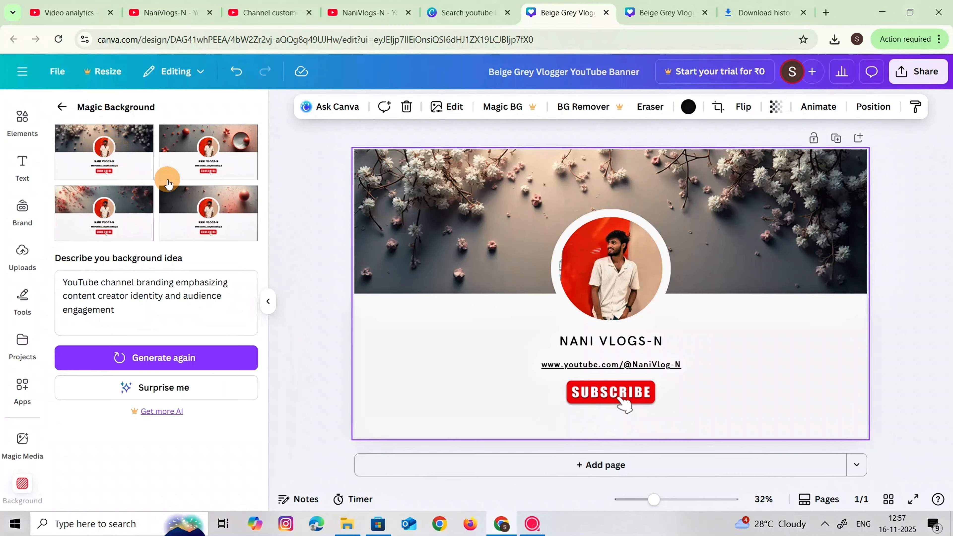
Try the generated backgrounds on the banner, including the red stars and bowl design and the white blossom design
left_click(128, 210)
left_click(221, 198)
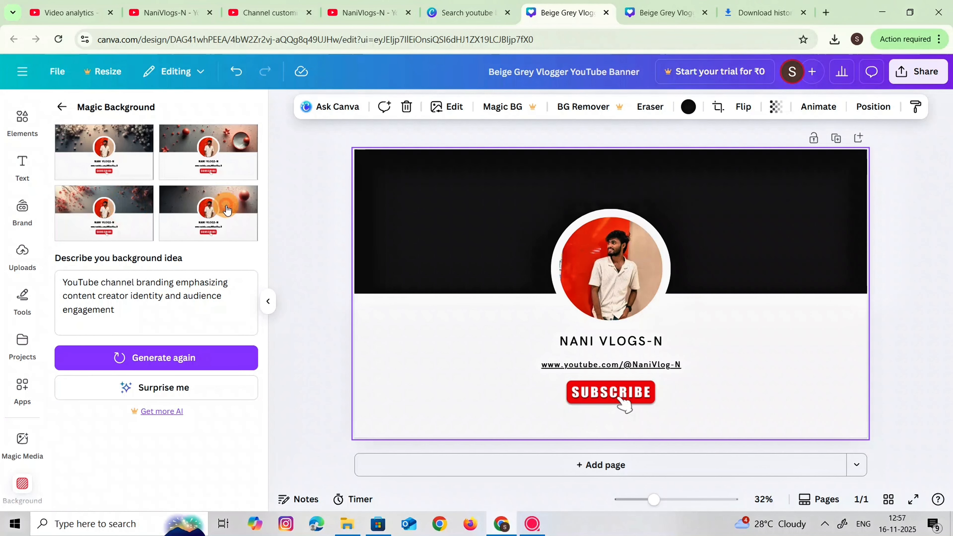
left_click(208, 157)
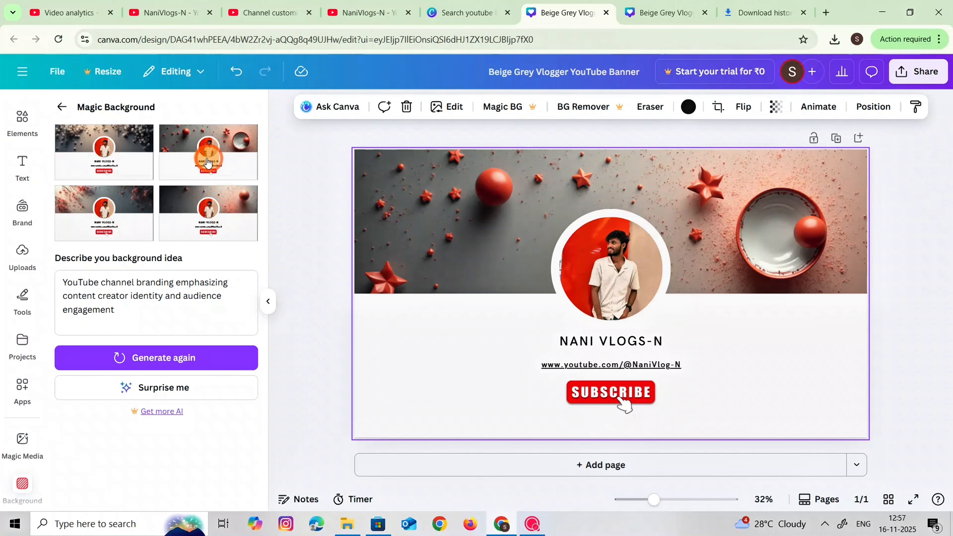
left_click(149, 161)
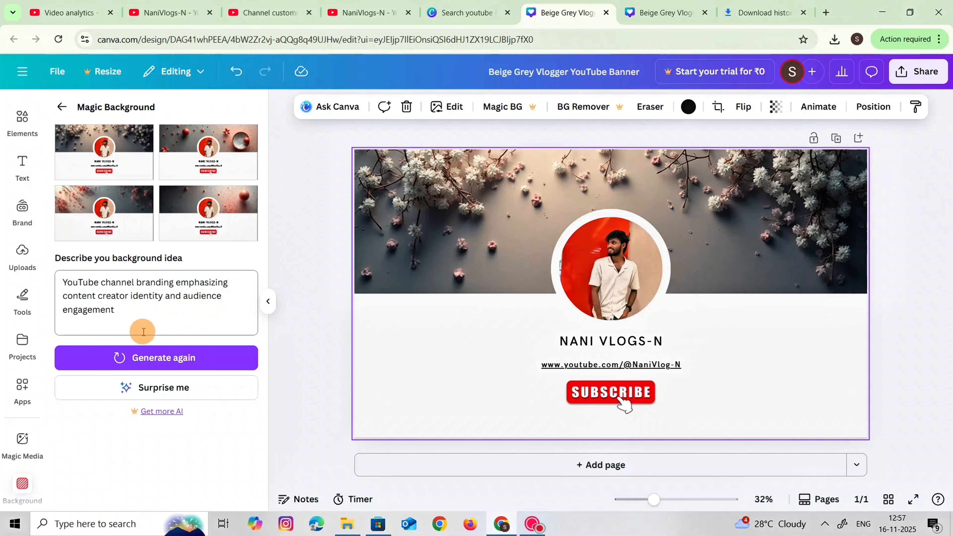
Generate a new set of backgrounds from the same description and apply the grey-to-beige one with red splashes
left_click(148, 358)
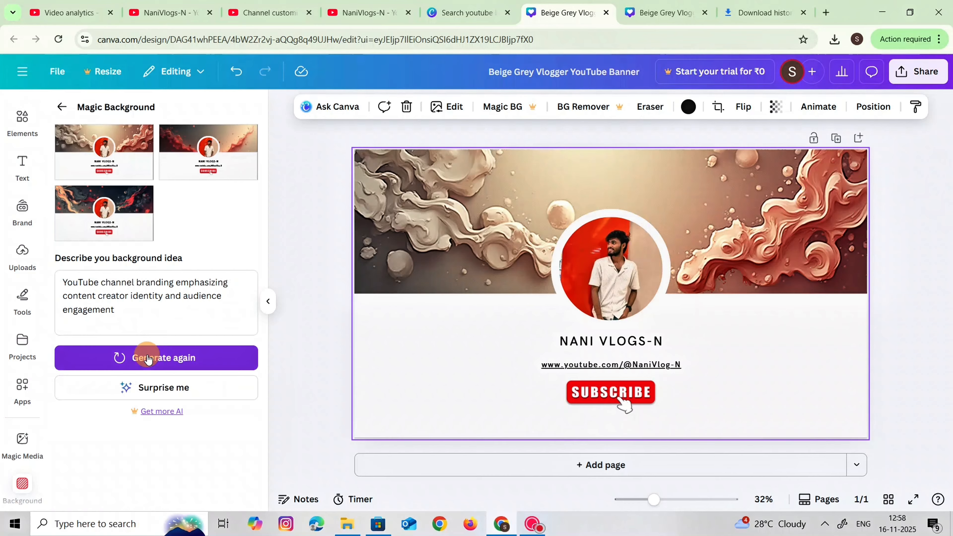
left_click(139, 232)
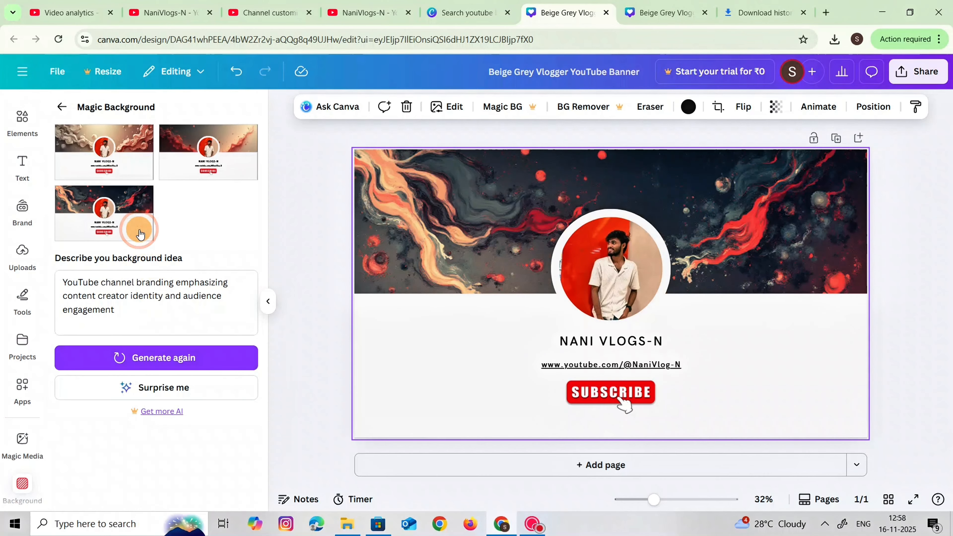
left_click(176, 150)
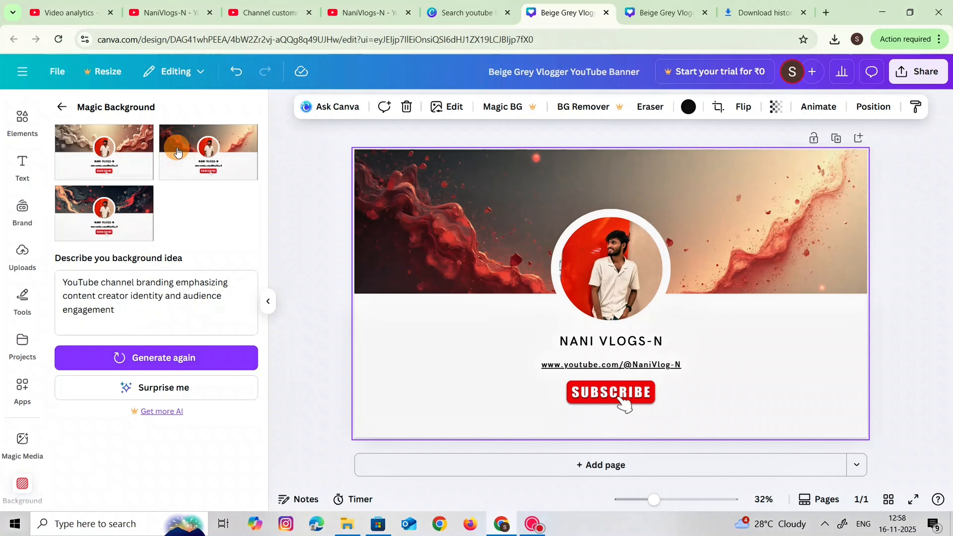
left_click(142, 144)
left_click(171, 167)
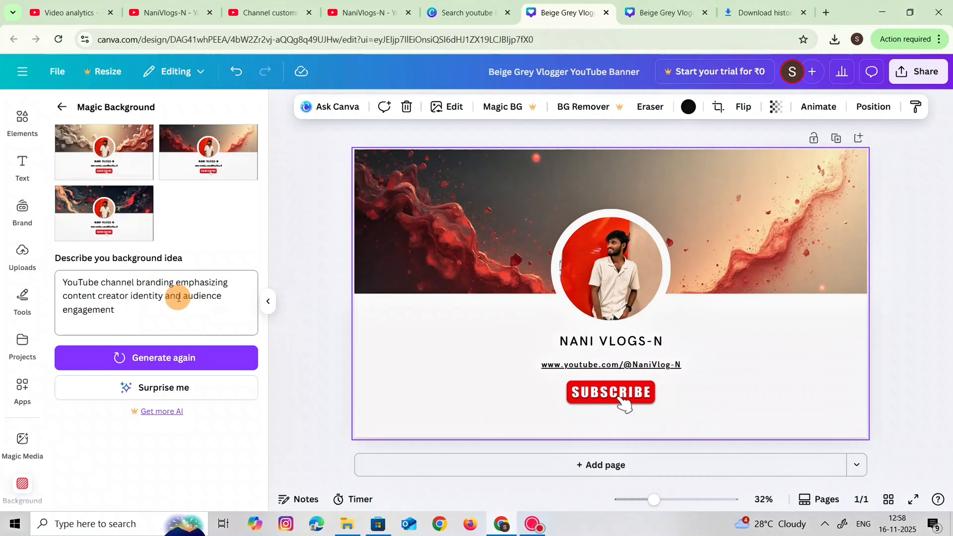
Try photo colours on the off-white panel behind the channel name, including dark red, dark maroon and dusty pink
left_click(503, 346)
left_click(503, 346)
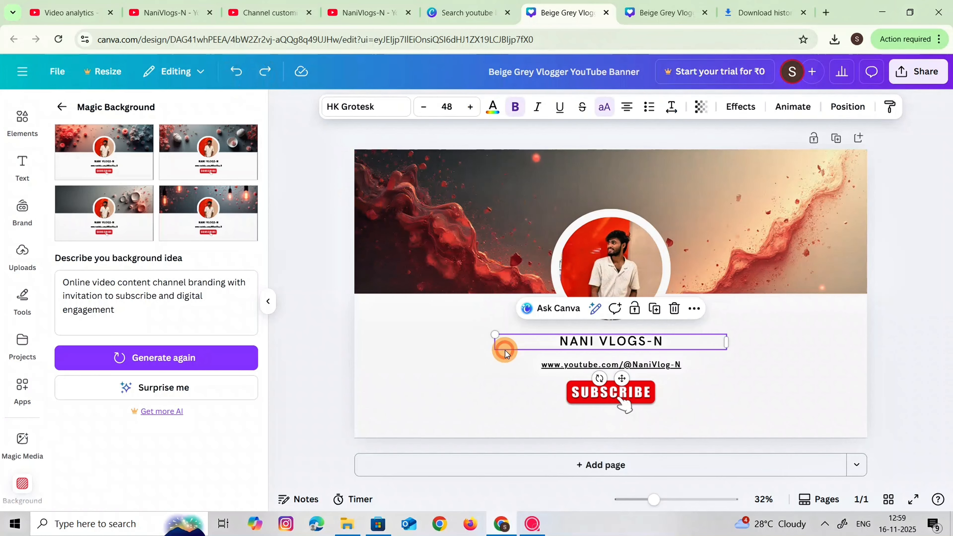
left_click(458, 361)
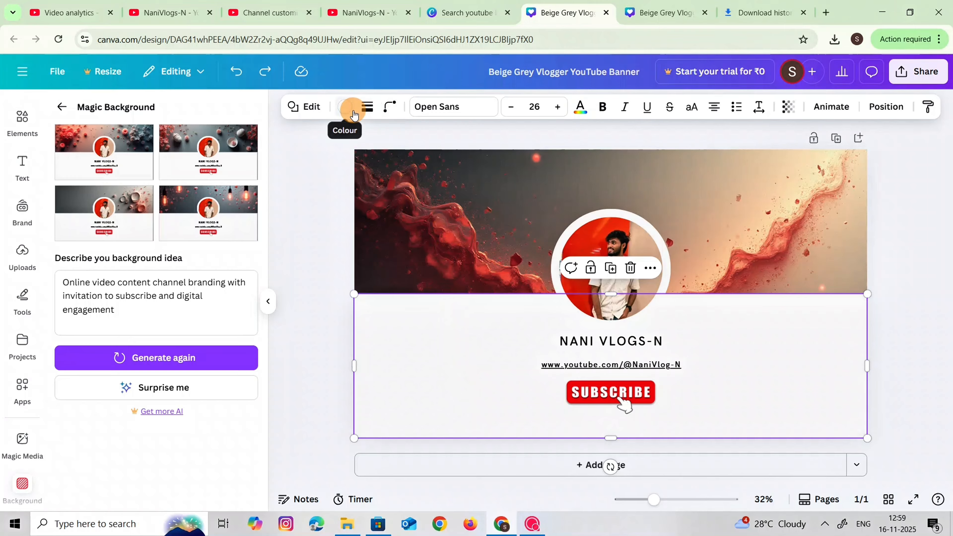
left_click(351, 110)
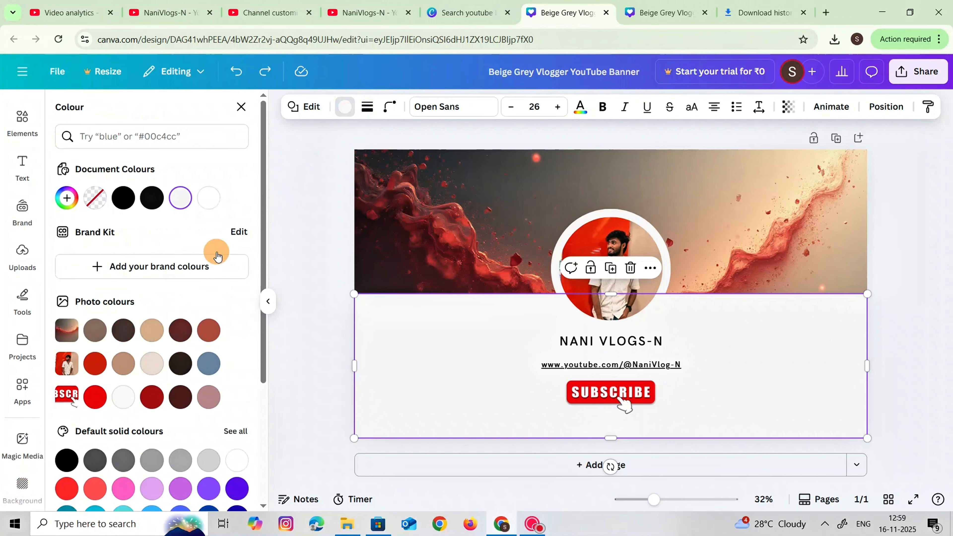
left_click(127, 402)
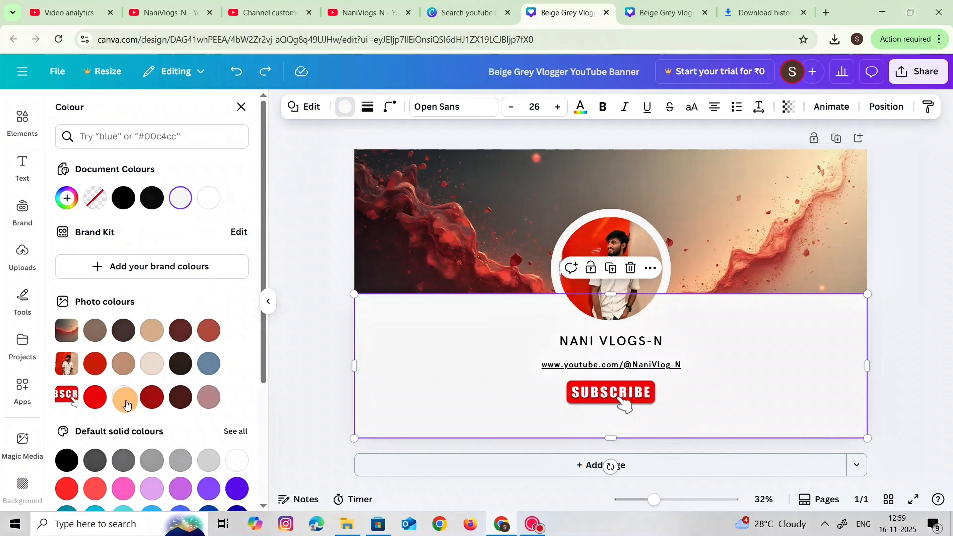
left_click(152, 397)
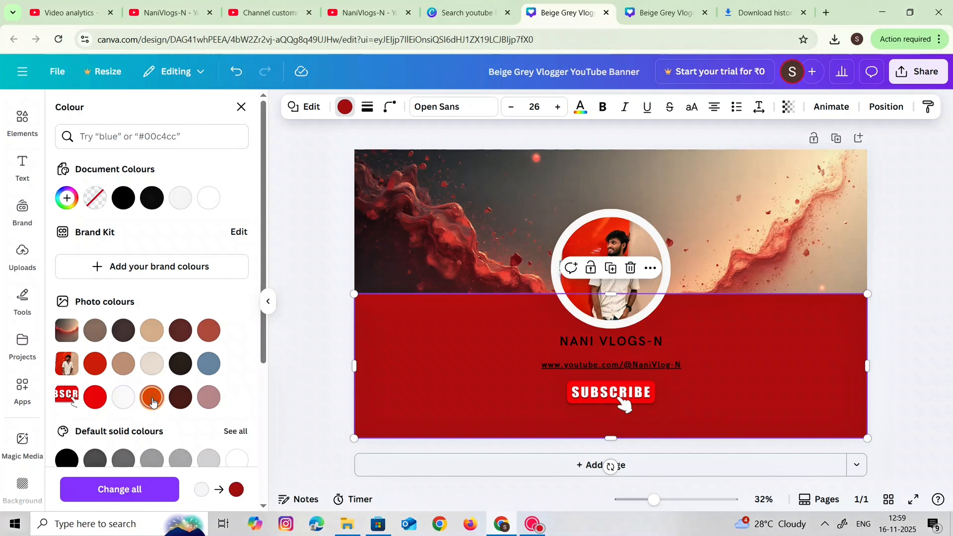
left_click(182, 400)
left_click(207, 399)
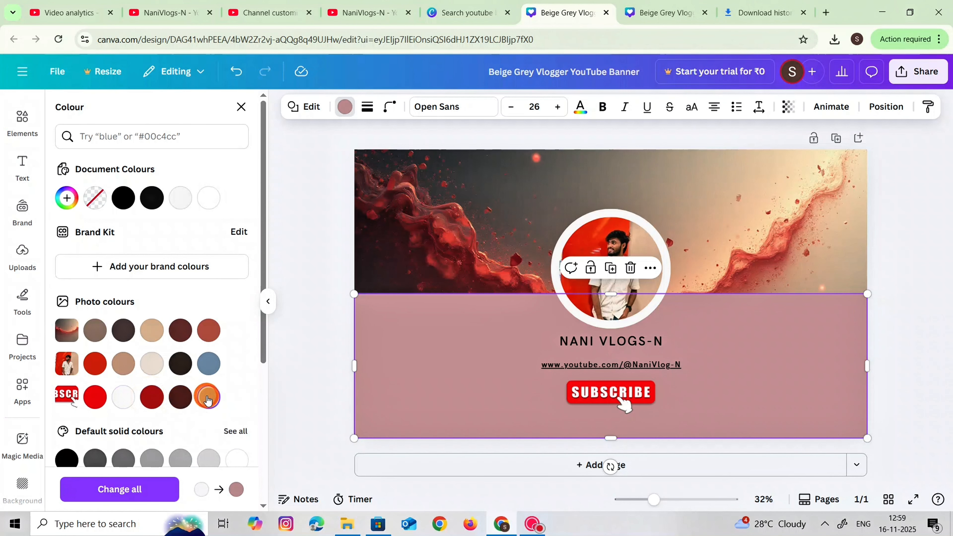
Try default solid colours on the panel behind the channel name, including white, greys and coral red
scroll(207, 375, "down", 5)
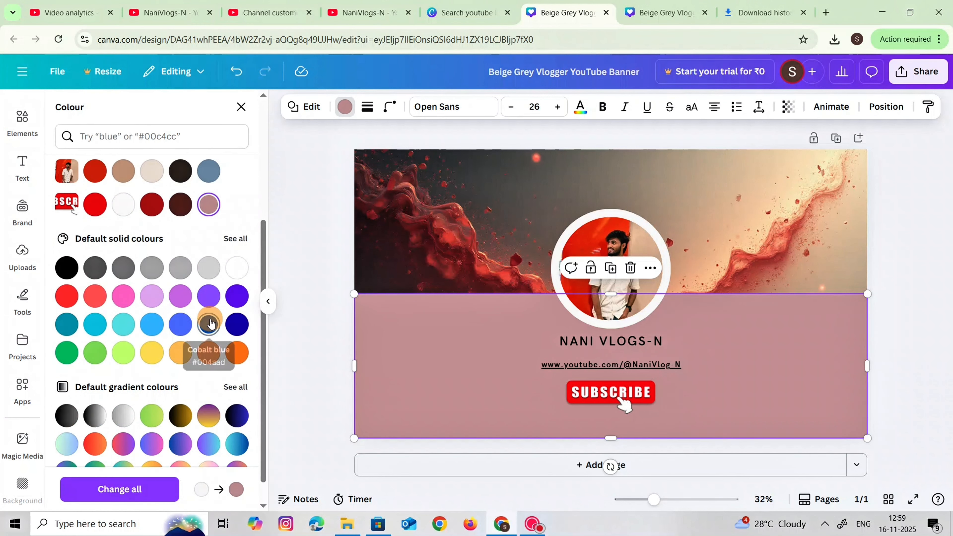
left_click(209, 324)
left_click(235, 274)
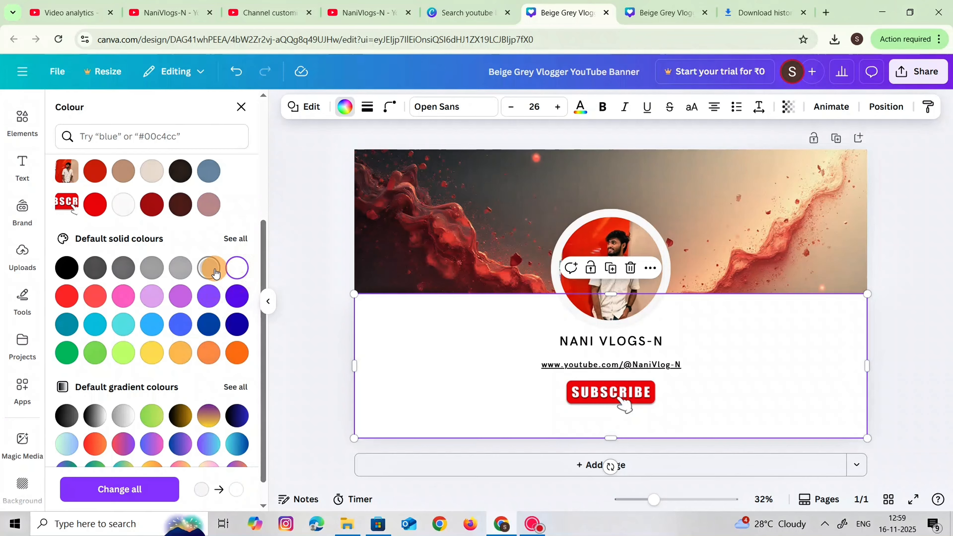
left_click(213, 270)
left_click(175, 270)
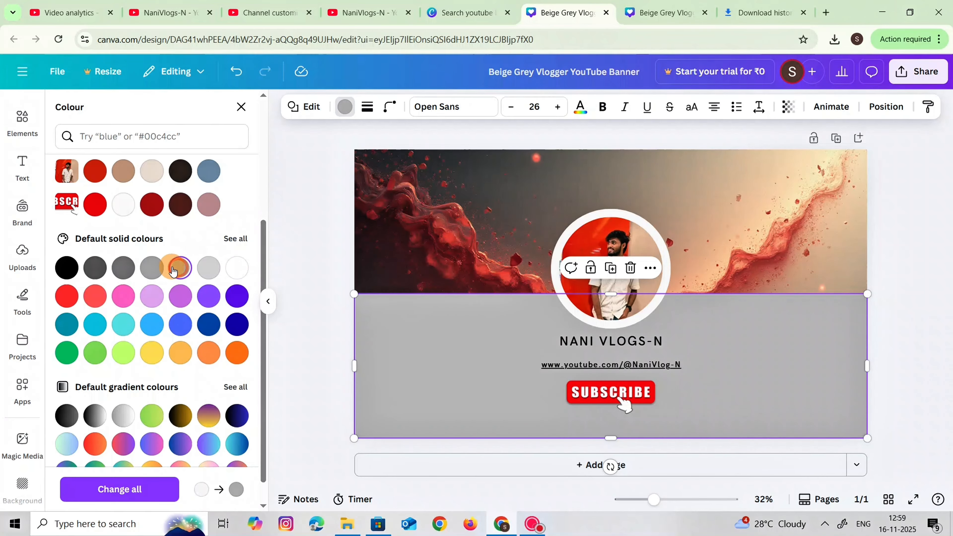
left_click(152, 268)
left_click(91, 297)
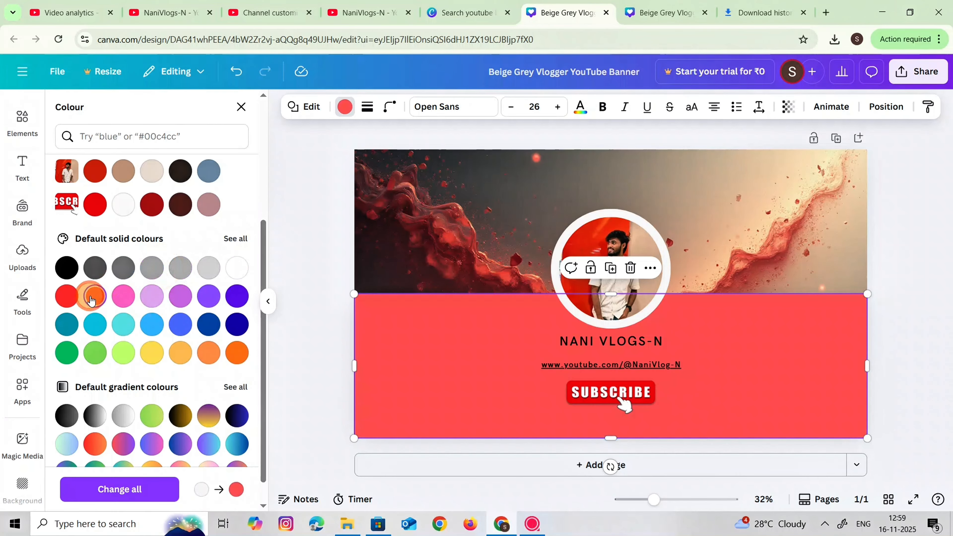
Try default gradients on the panel behind the channel name, including black-to-white, light grey and black-to-blue
left_click(94, 415)
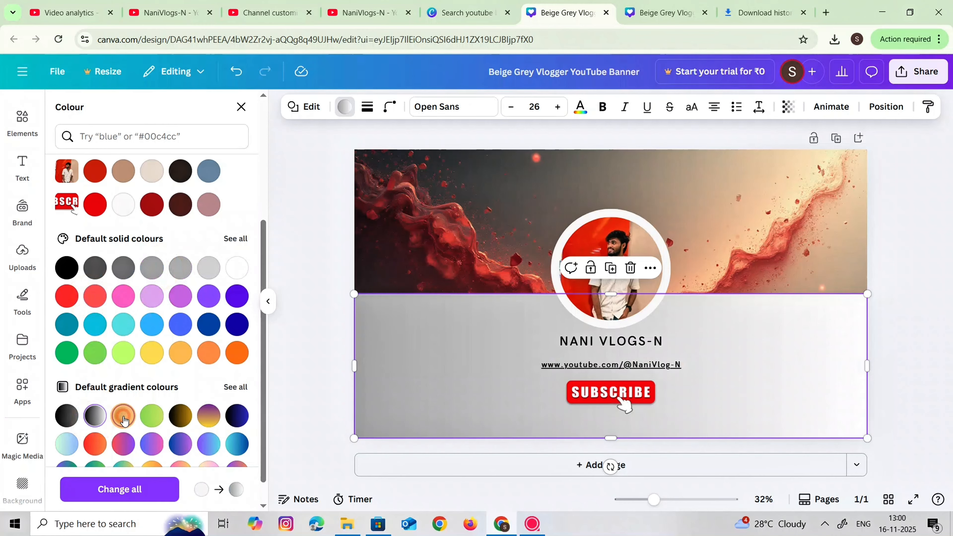
left_click(152, 414)
left_click(123, 415)
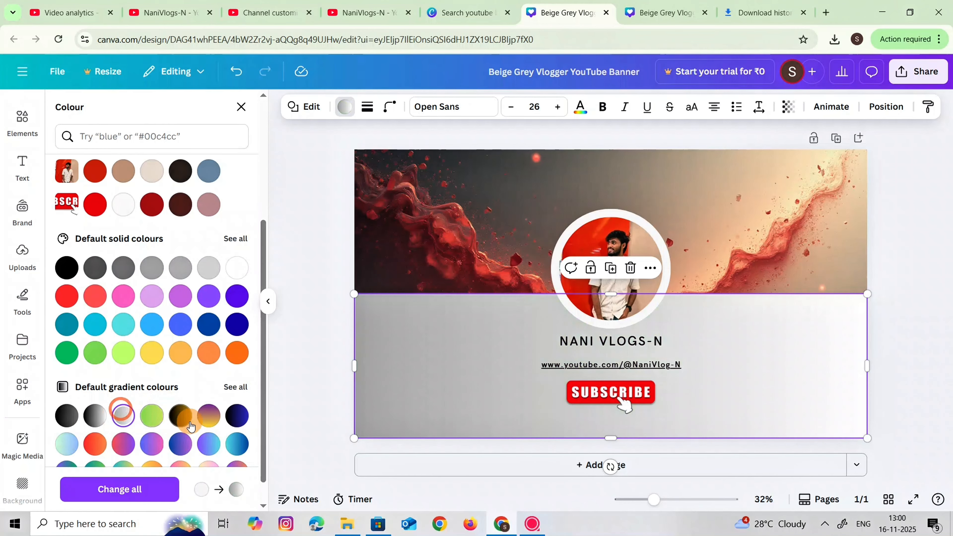
left_click(209, 415)
left_click(237, 415)
Try colourful default gradients on the panel, including purple-to-yellow, yellow-to-pink, purple-to-orange and green-to-blue
scroll(216, 432, "down", 1)
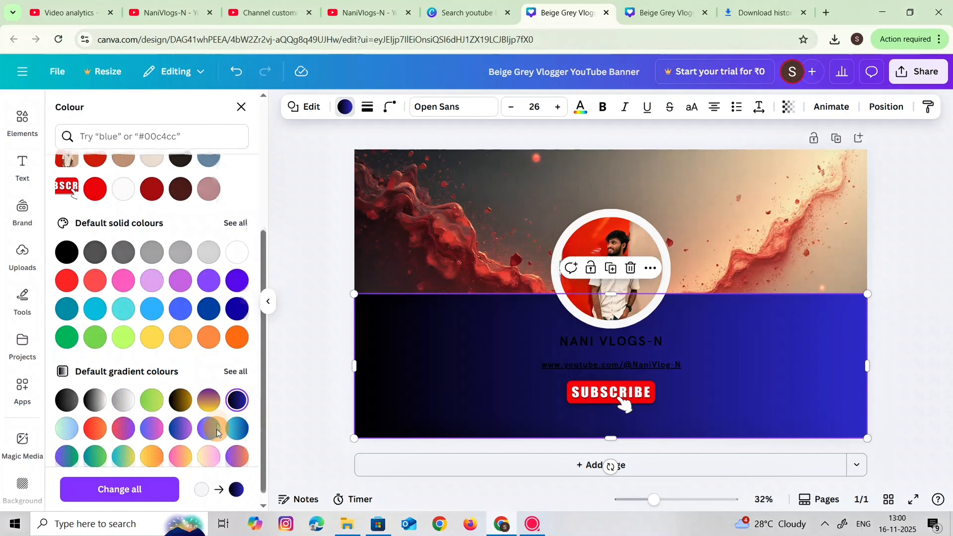
left_click(209, 389)
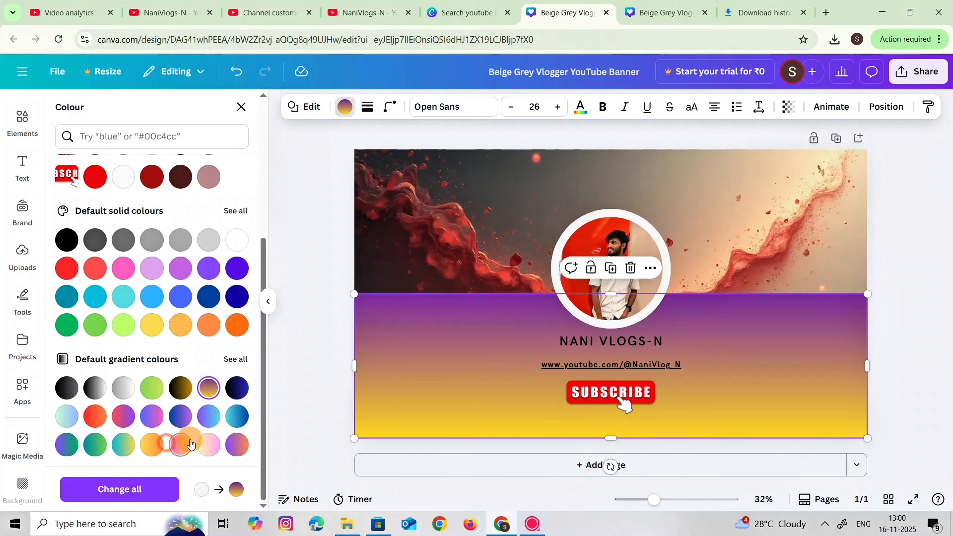
left_click(185, 444)
left_click(213, 444)
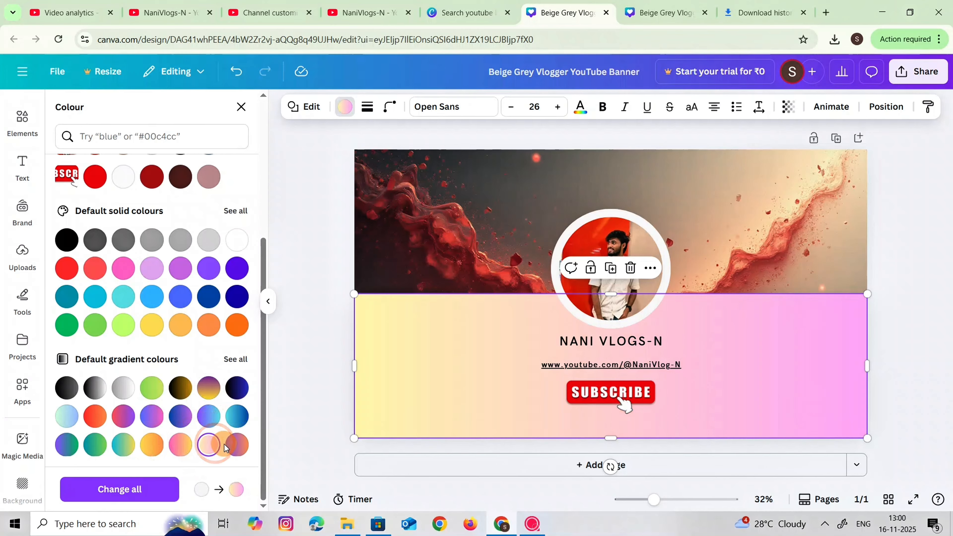
left_click(236, 447)
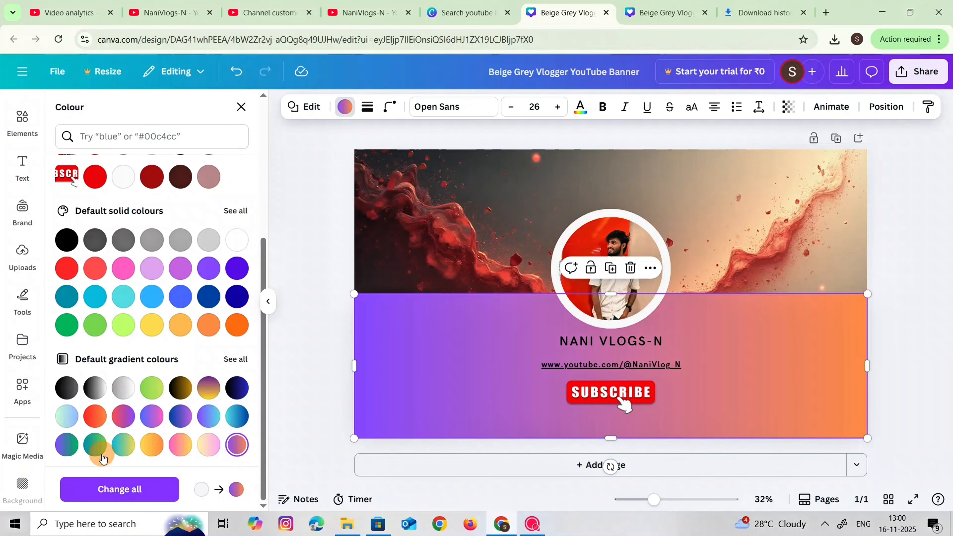
left_click(66, 417)
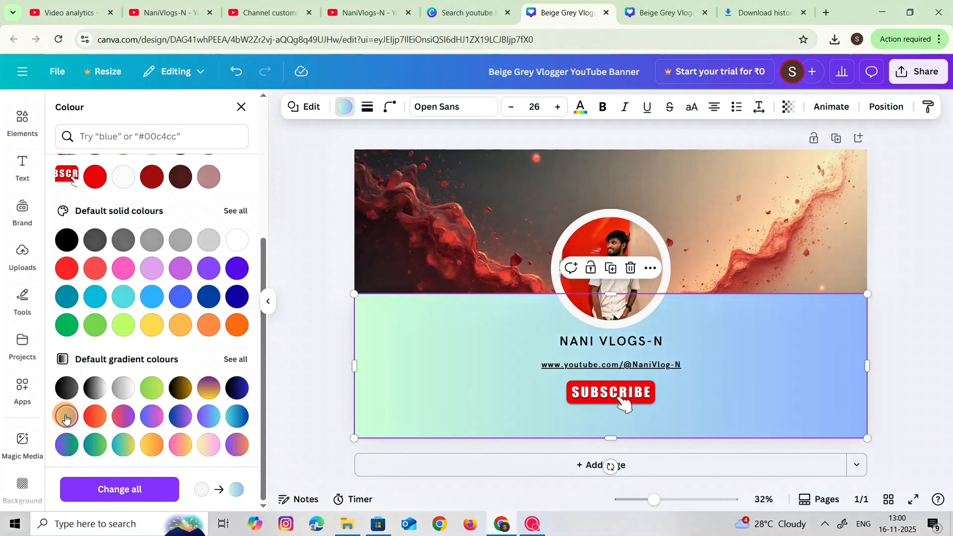
Give the panel the black-to-grey gradient and add a third gradient colour, pale beige #EDDDD2, sampled from the wall in the profile photo
left_click(67, 387)
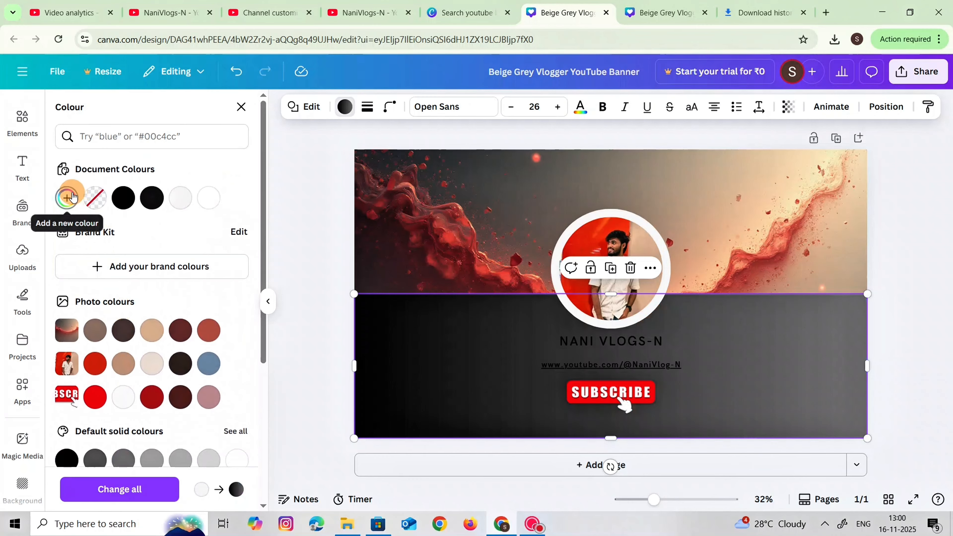
left_click(69, 199)
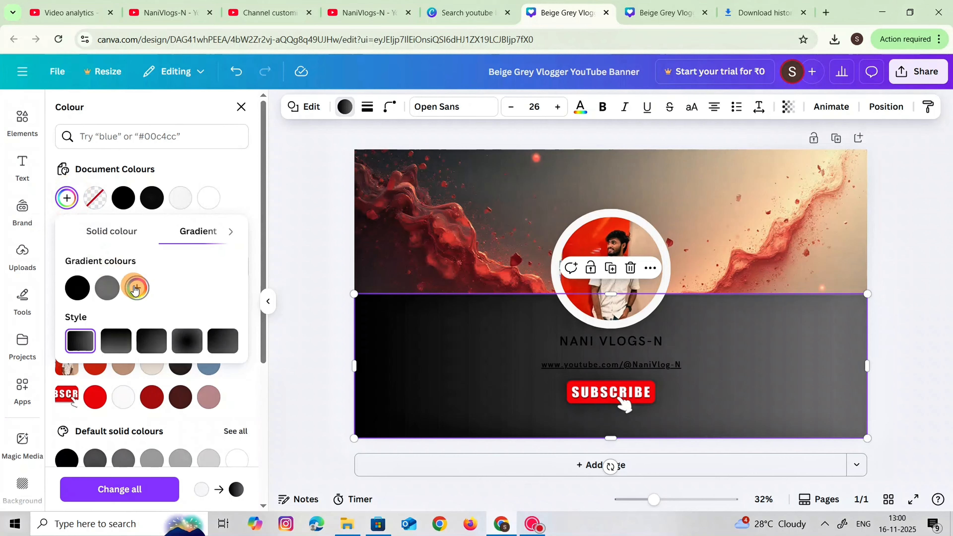
left_click(135, 289)
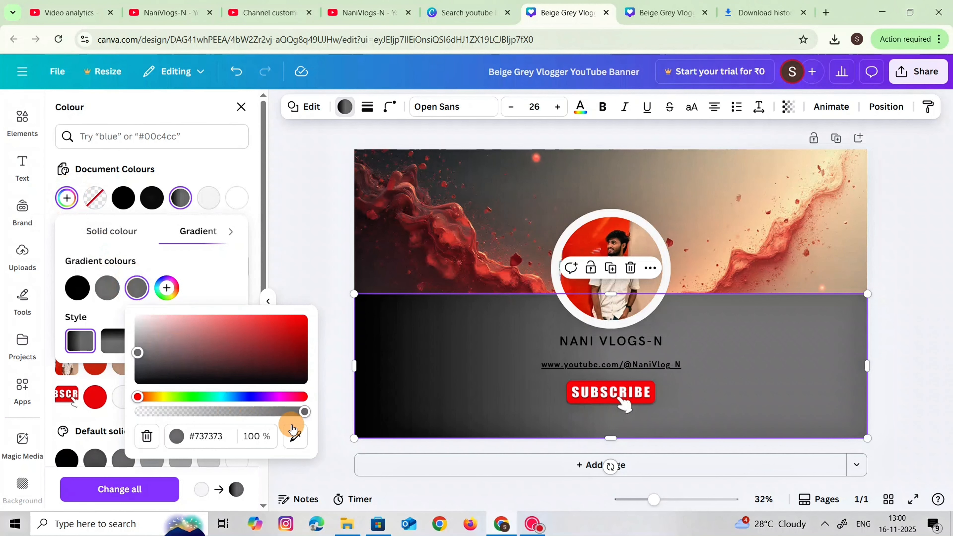
left_click(294, 435)
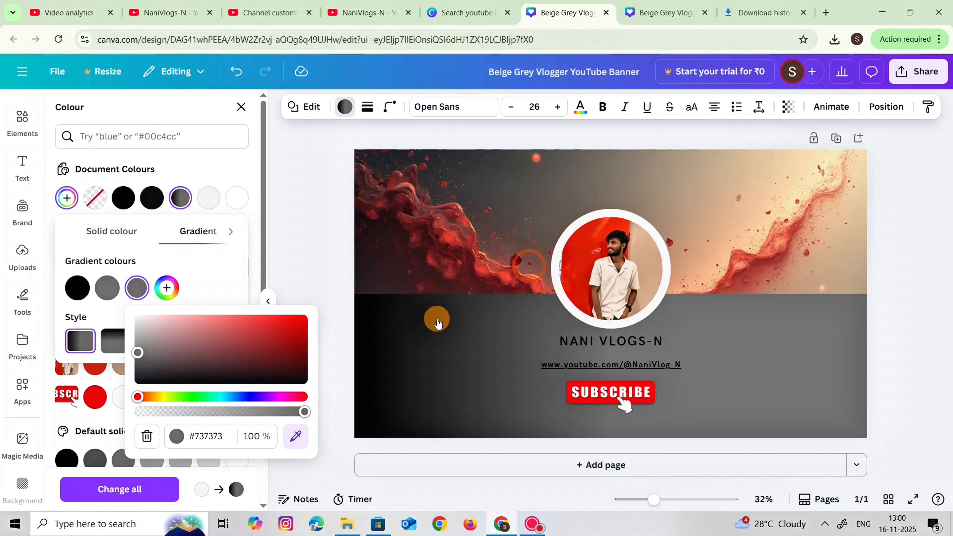
left_click(297, 436)
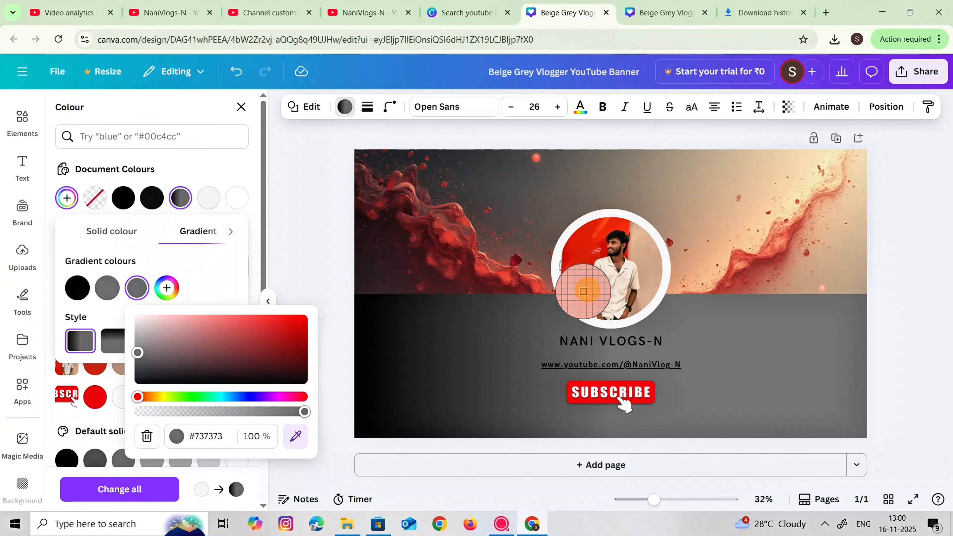
left_click(641, 257)
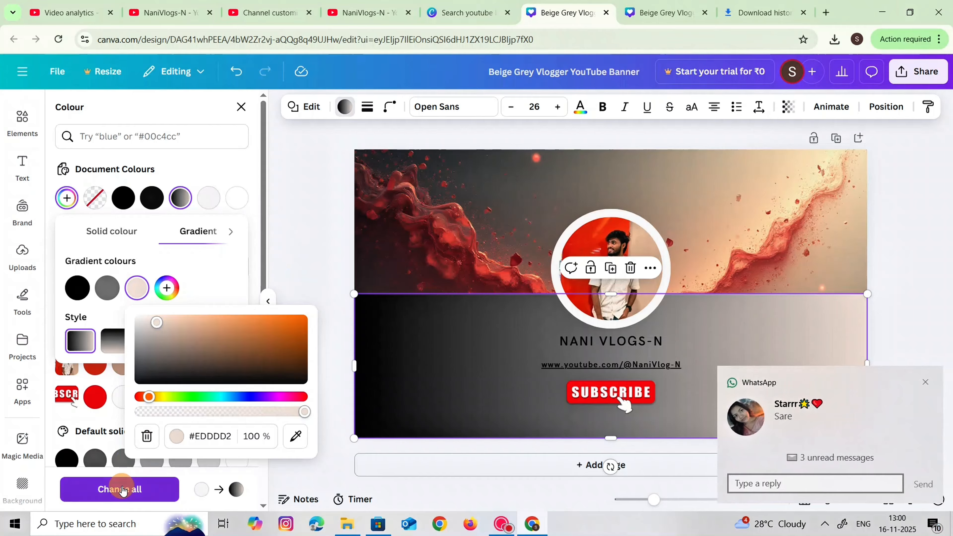
Apply the panel's new gradient to all elements in the original off-white colour, including the photo's ring, and deselect the panel
left_click(124, 488)
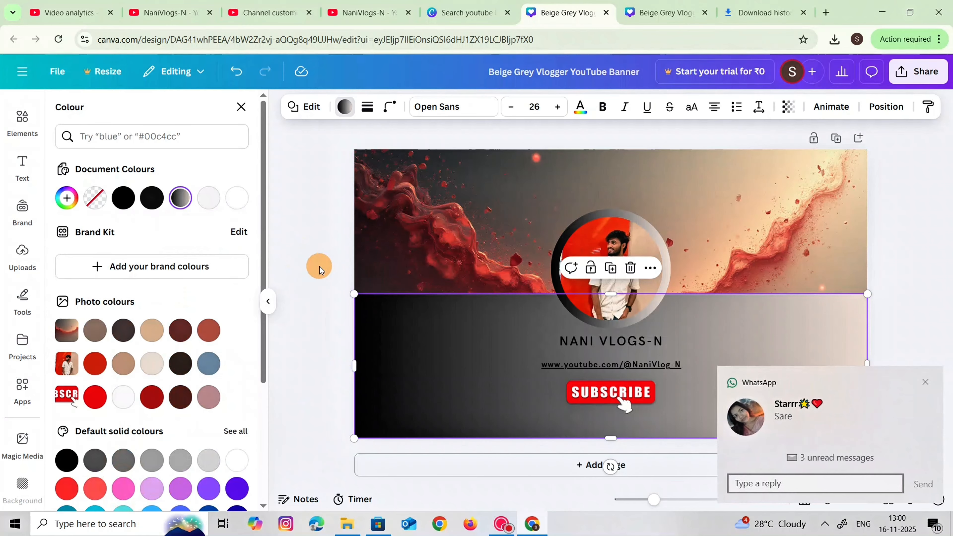
left_click(272, 272)
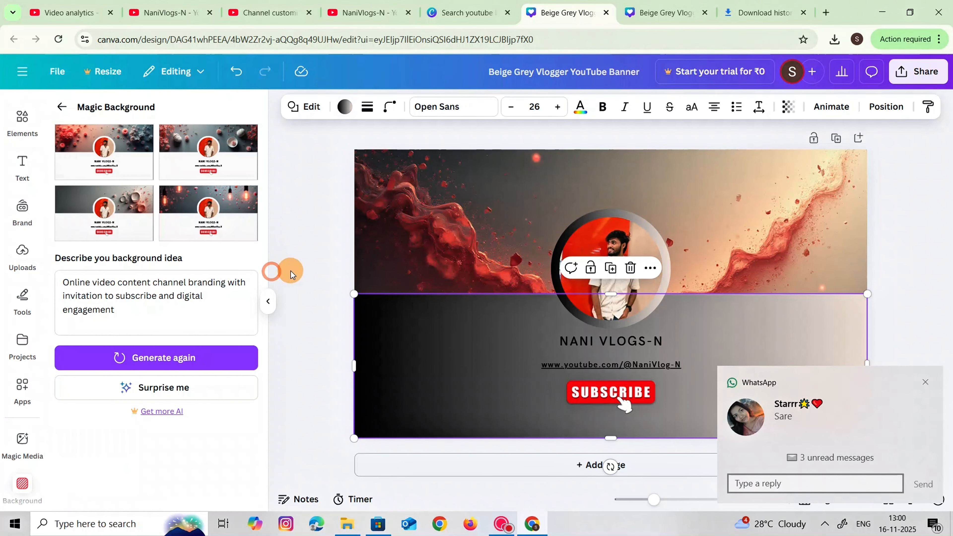
left_click(306, 272)
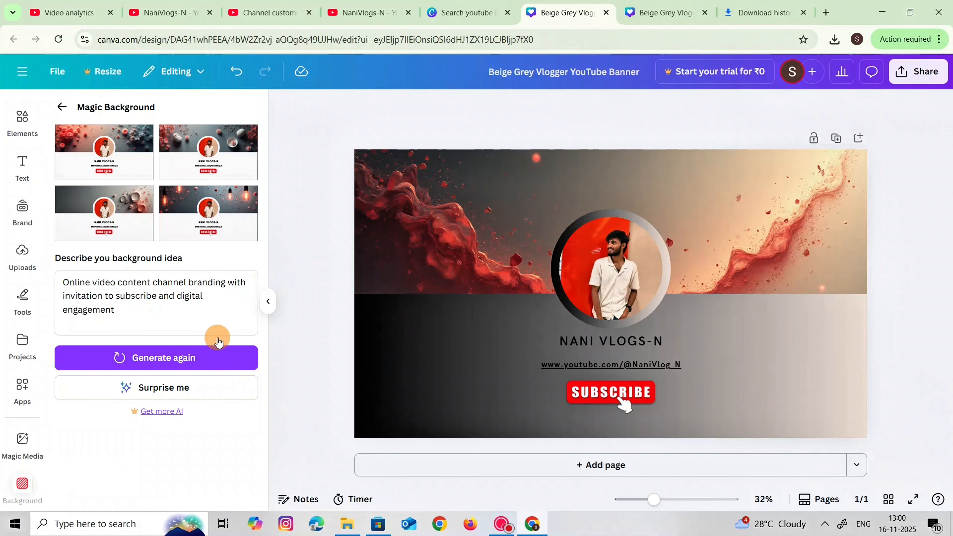
Hide the background generator and open the download settings for the finished banner
left_click(267, 301)
left_click(901, 68)
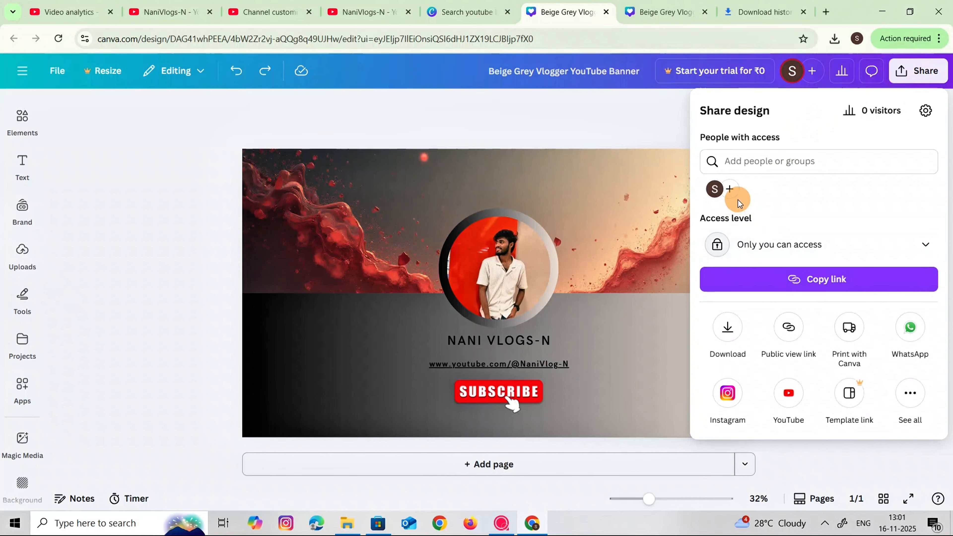
left_click(727, 336)
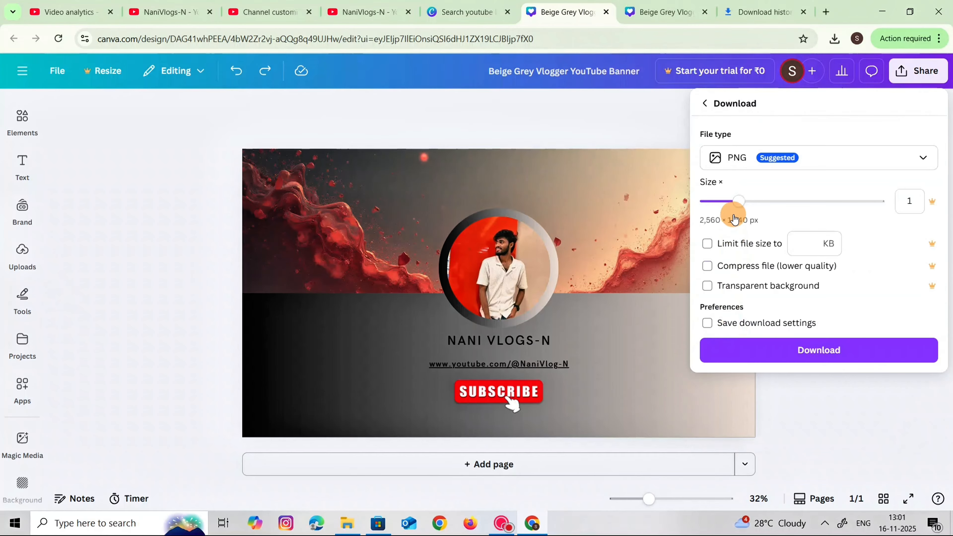